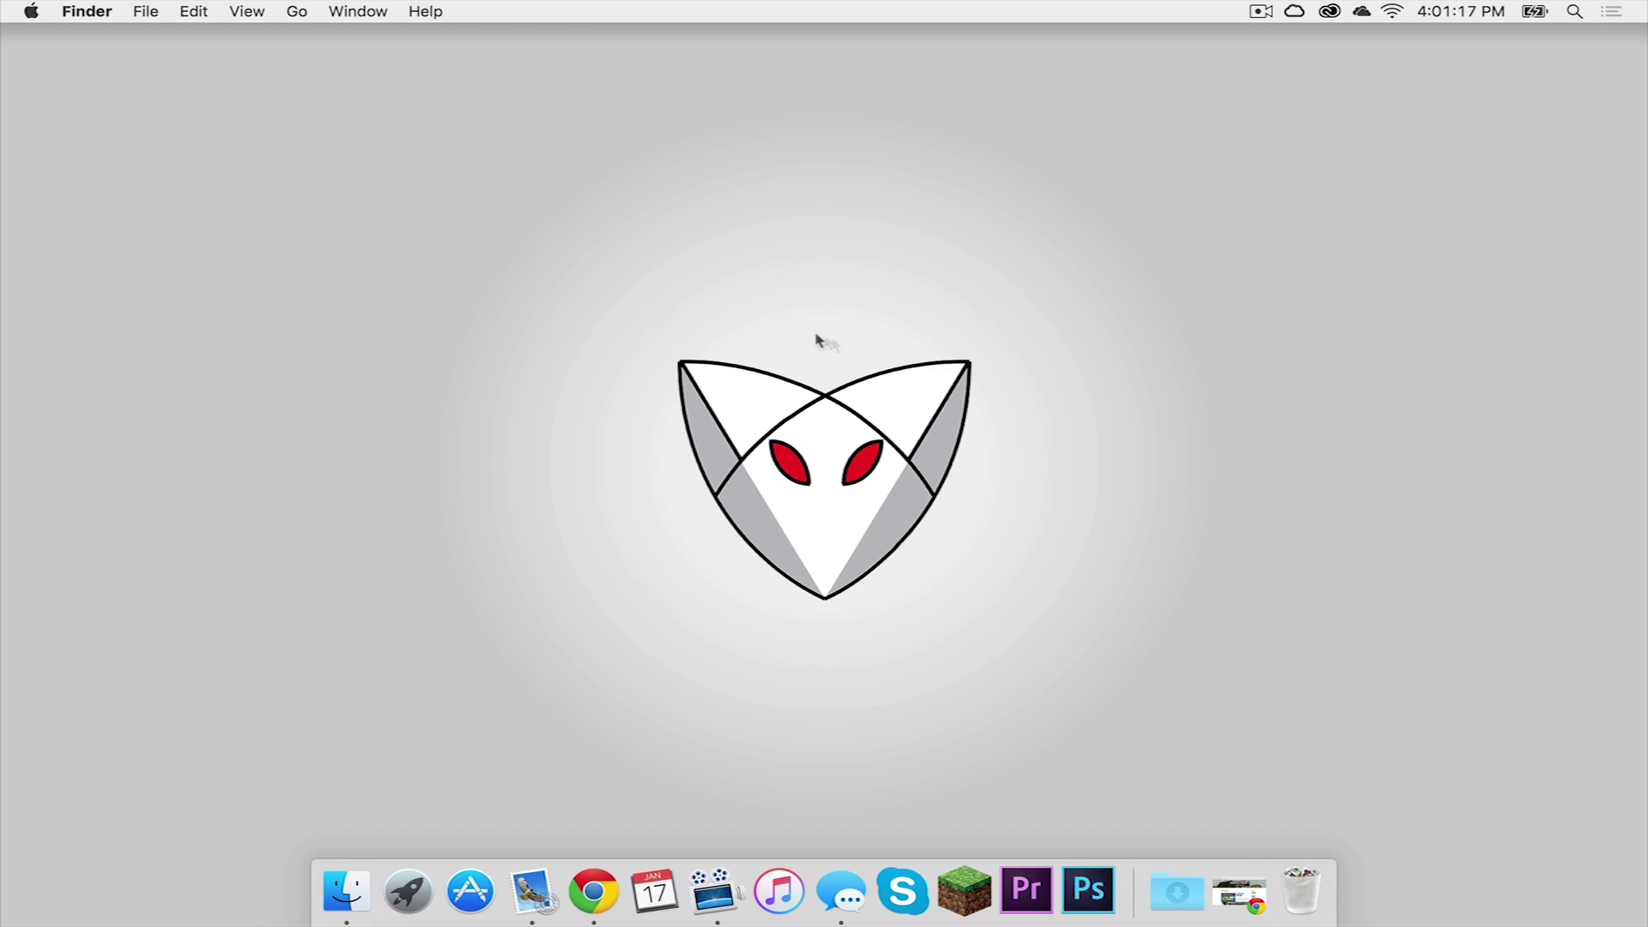
# On the Minecraft Comes Alive downloads page, scroll to the versions table and highlight the Minecraft 1.8 row
pyautogui.click(1238, 894)
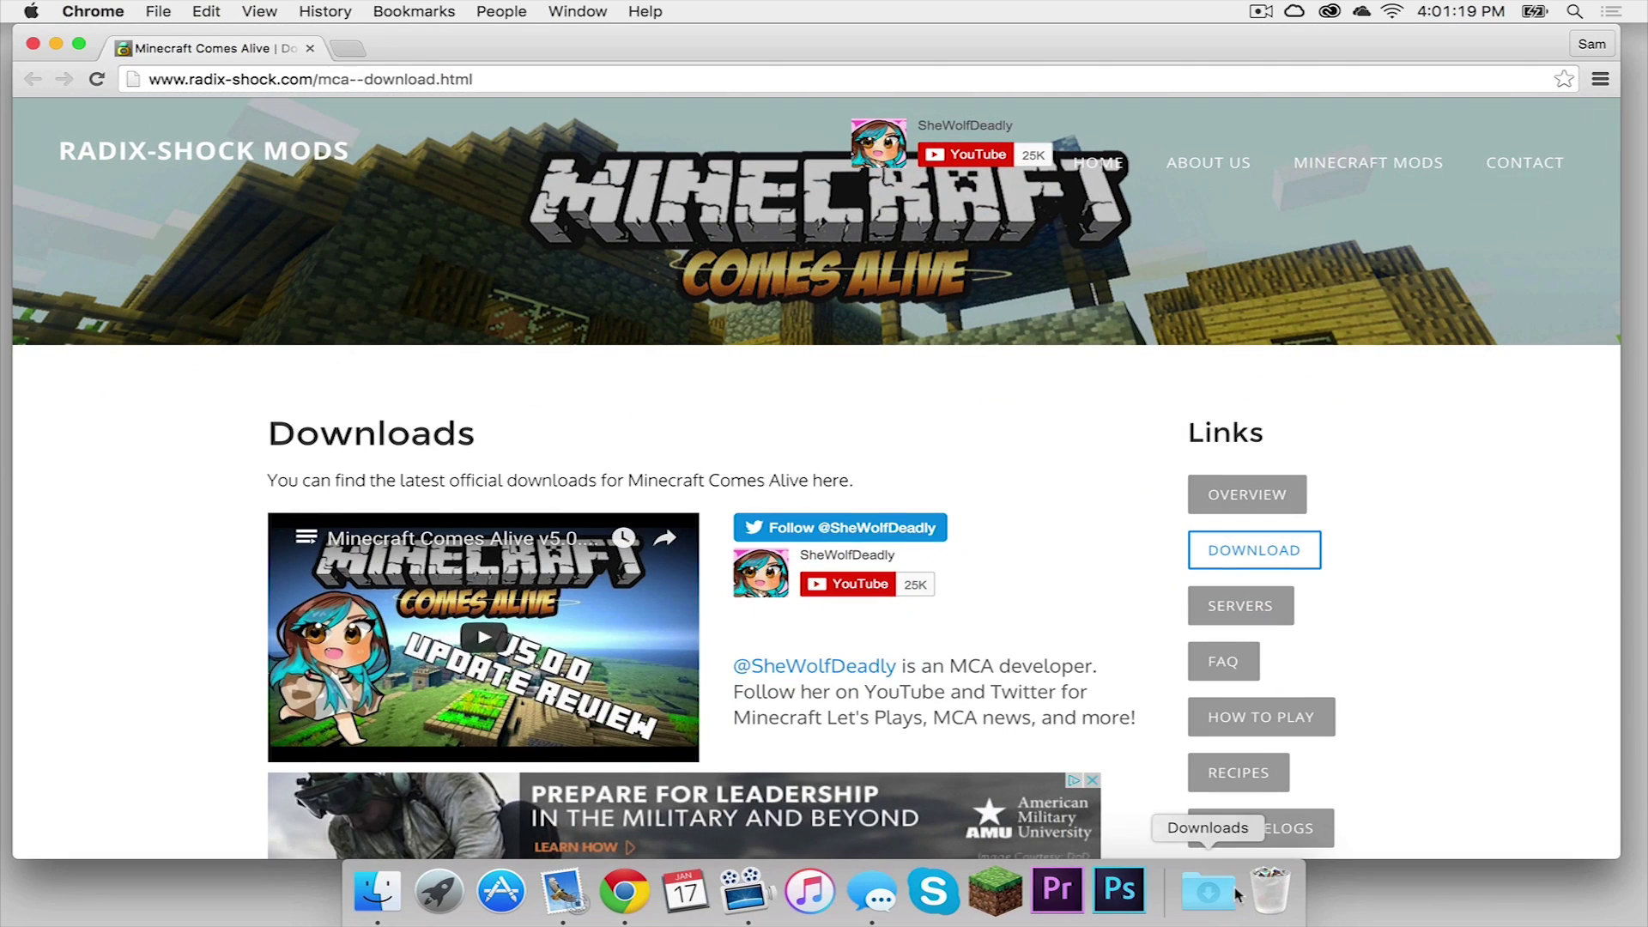
pyautogui.scroll(-2, 125, 541)
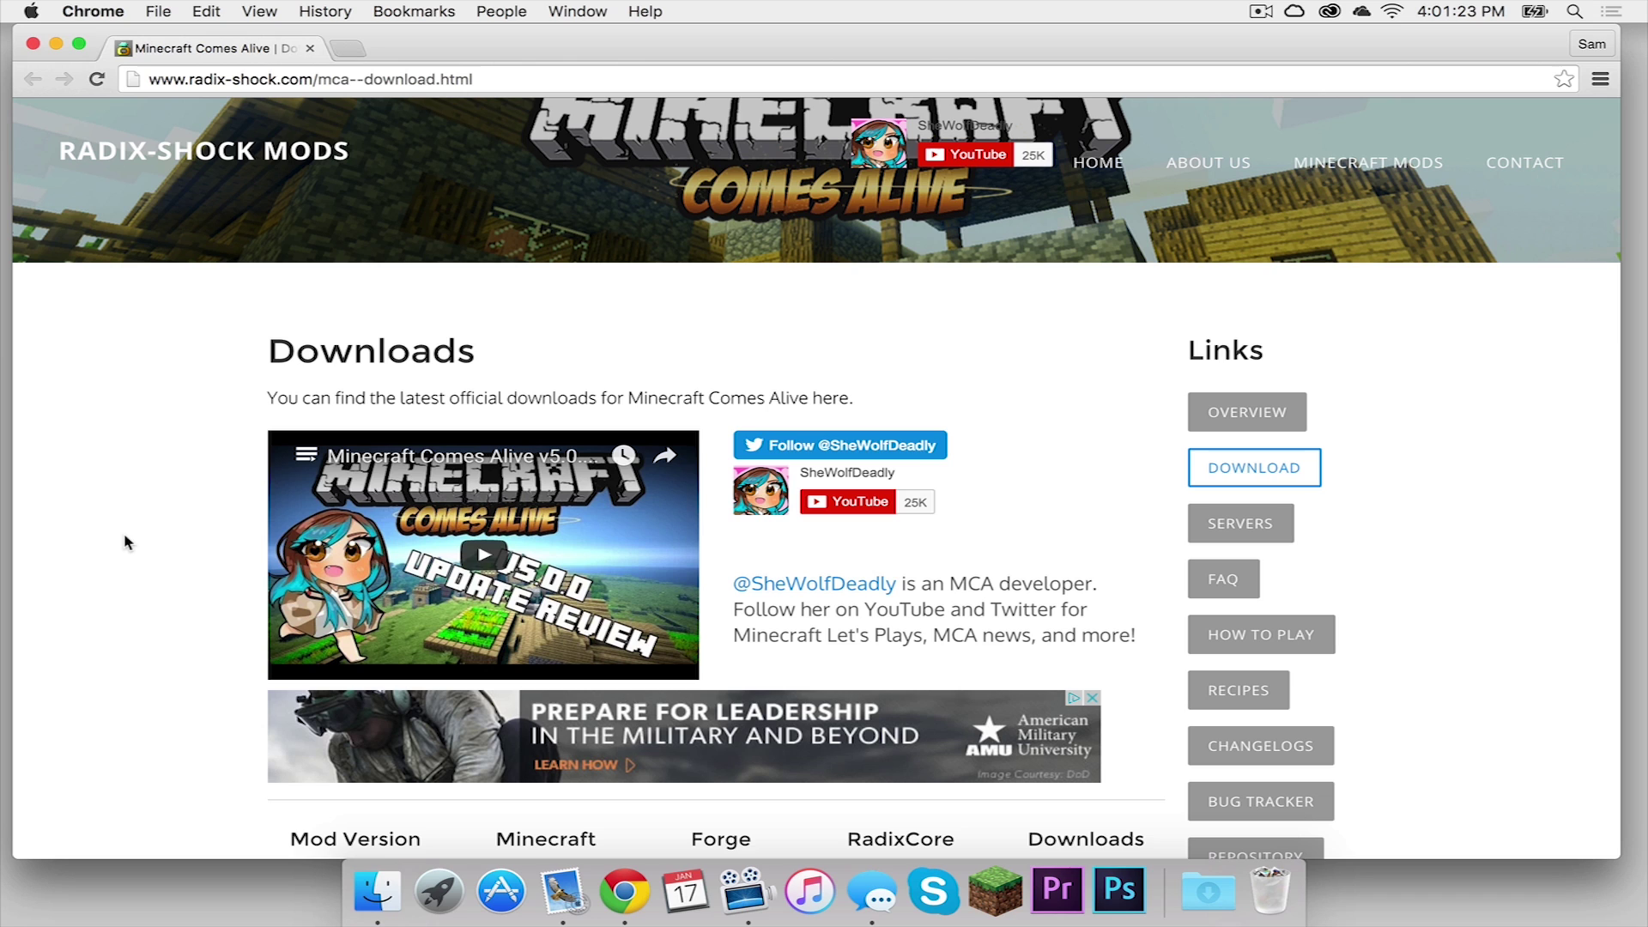
pyautogui.scroll(-8, 125, 541)
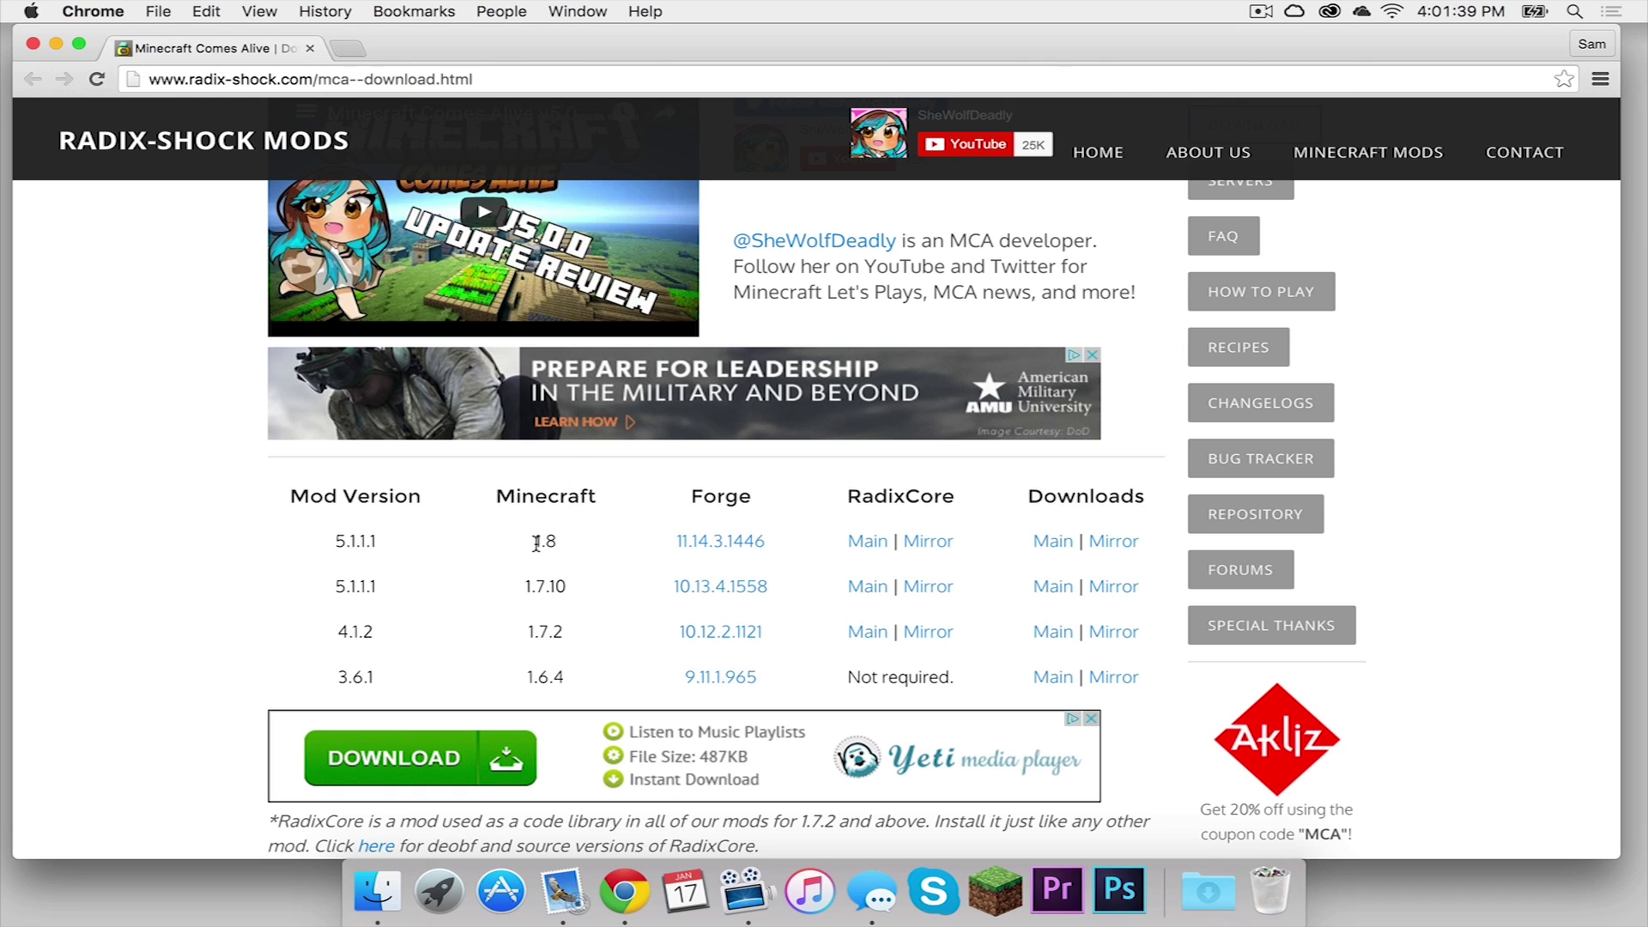
pyautogui.moveTo(534, 542); pyautogui.dragTo(557, 543)
pyautogui.click(559, 546)
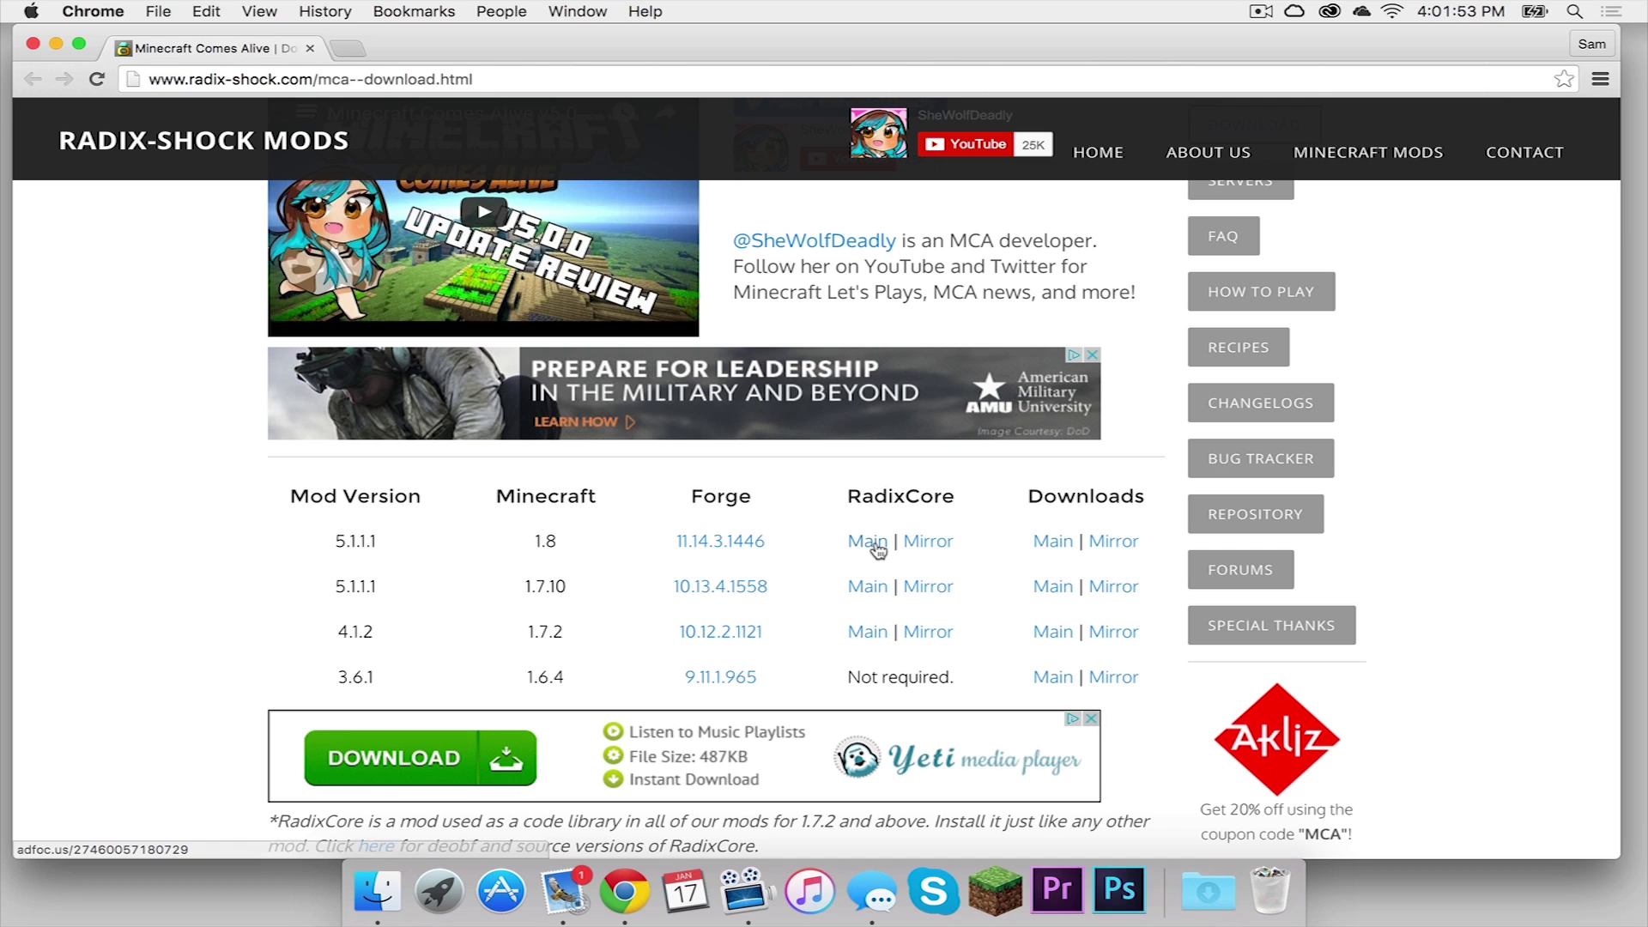
# Download RadixCore for Minecraft 1.8 from its mirror, skipping the AdFoc.us wait and closing the ad tab
pyautogui.click(923, 554)
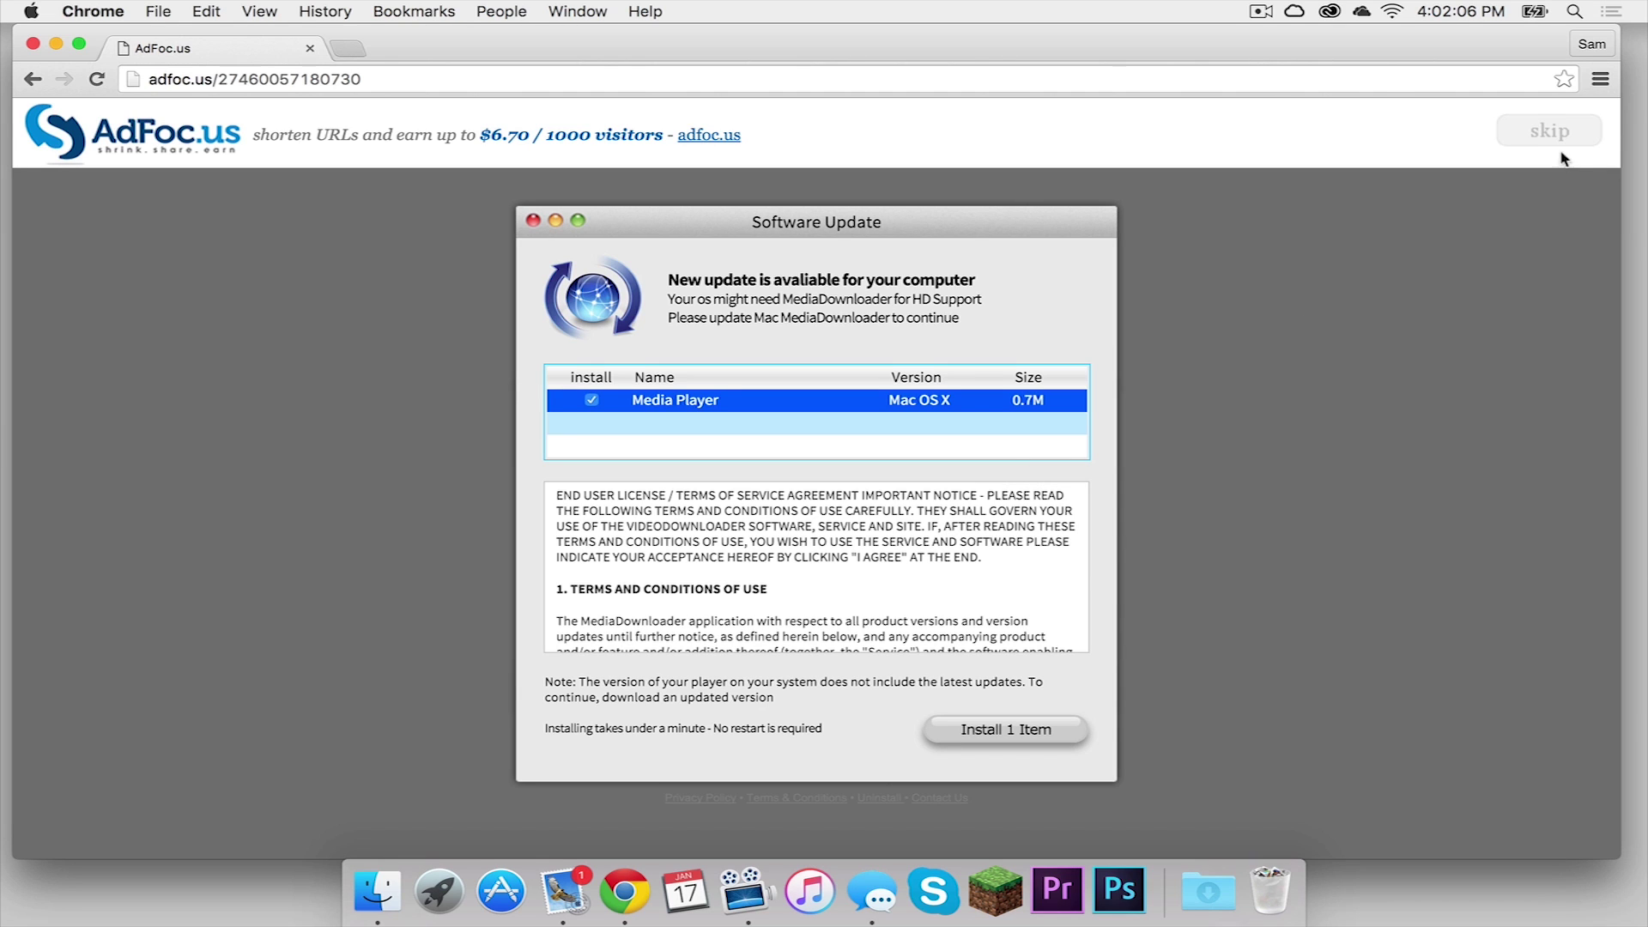
pyautogui.click(1560, 146)
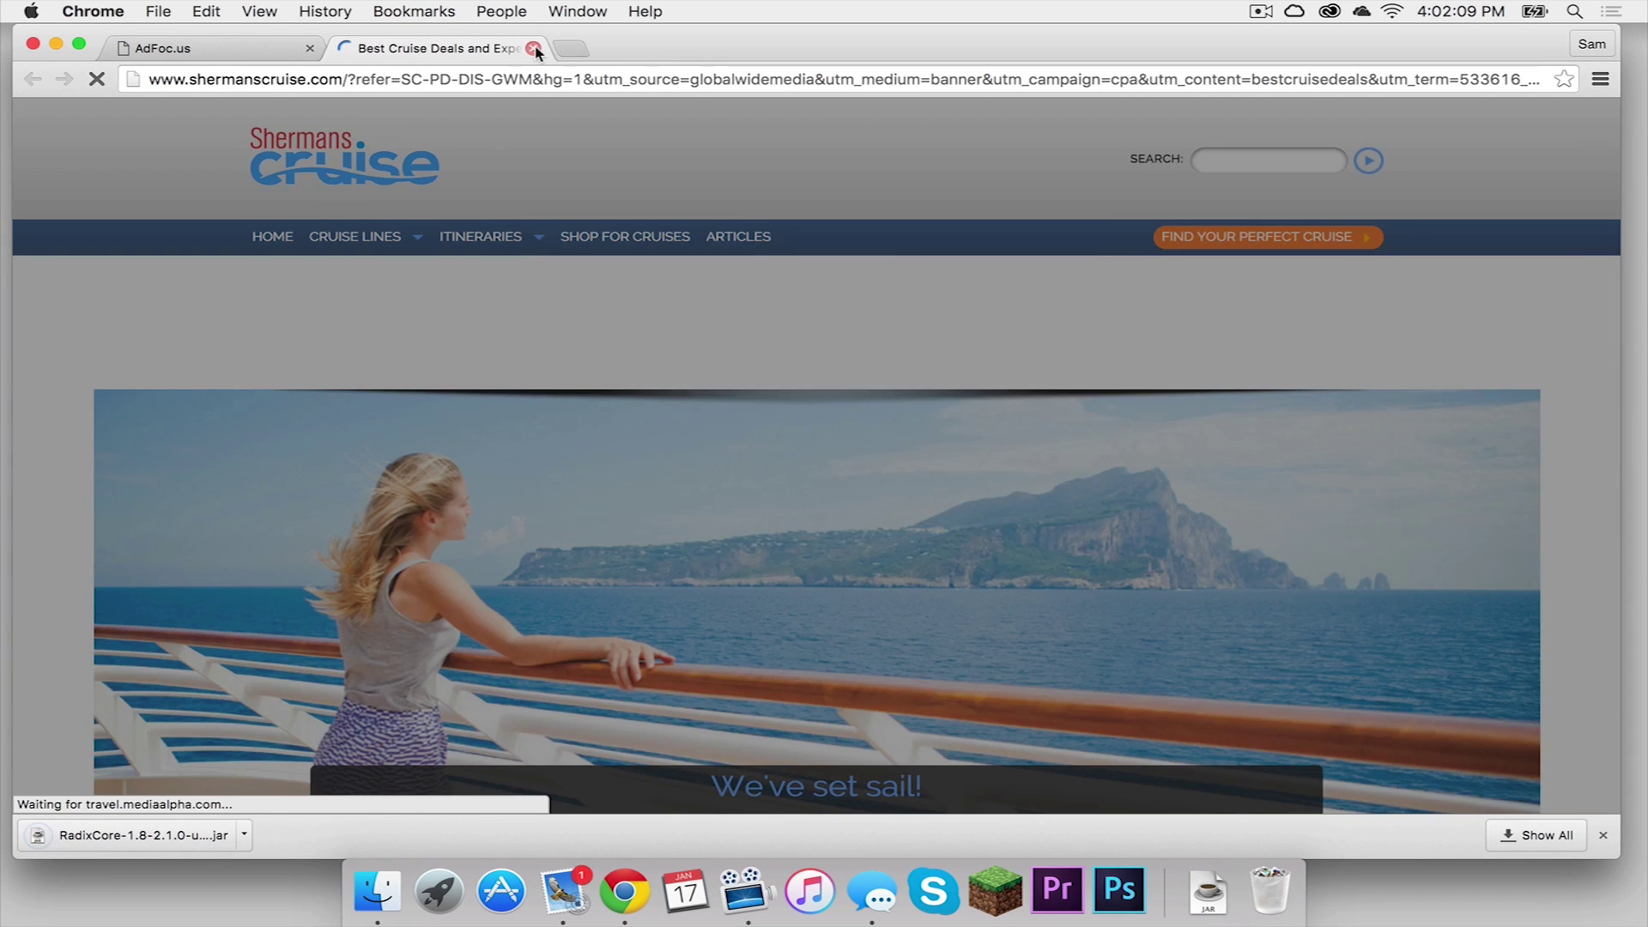
pyautogui.click(534, 49)
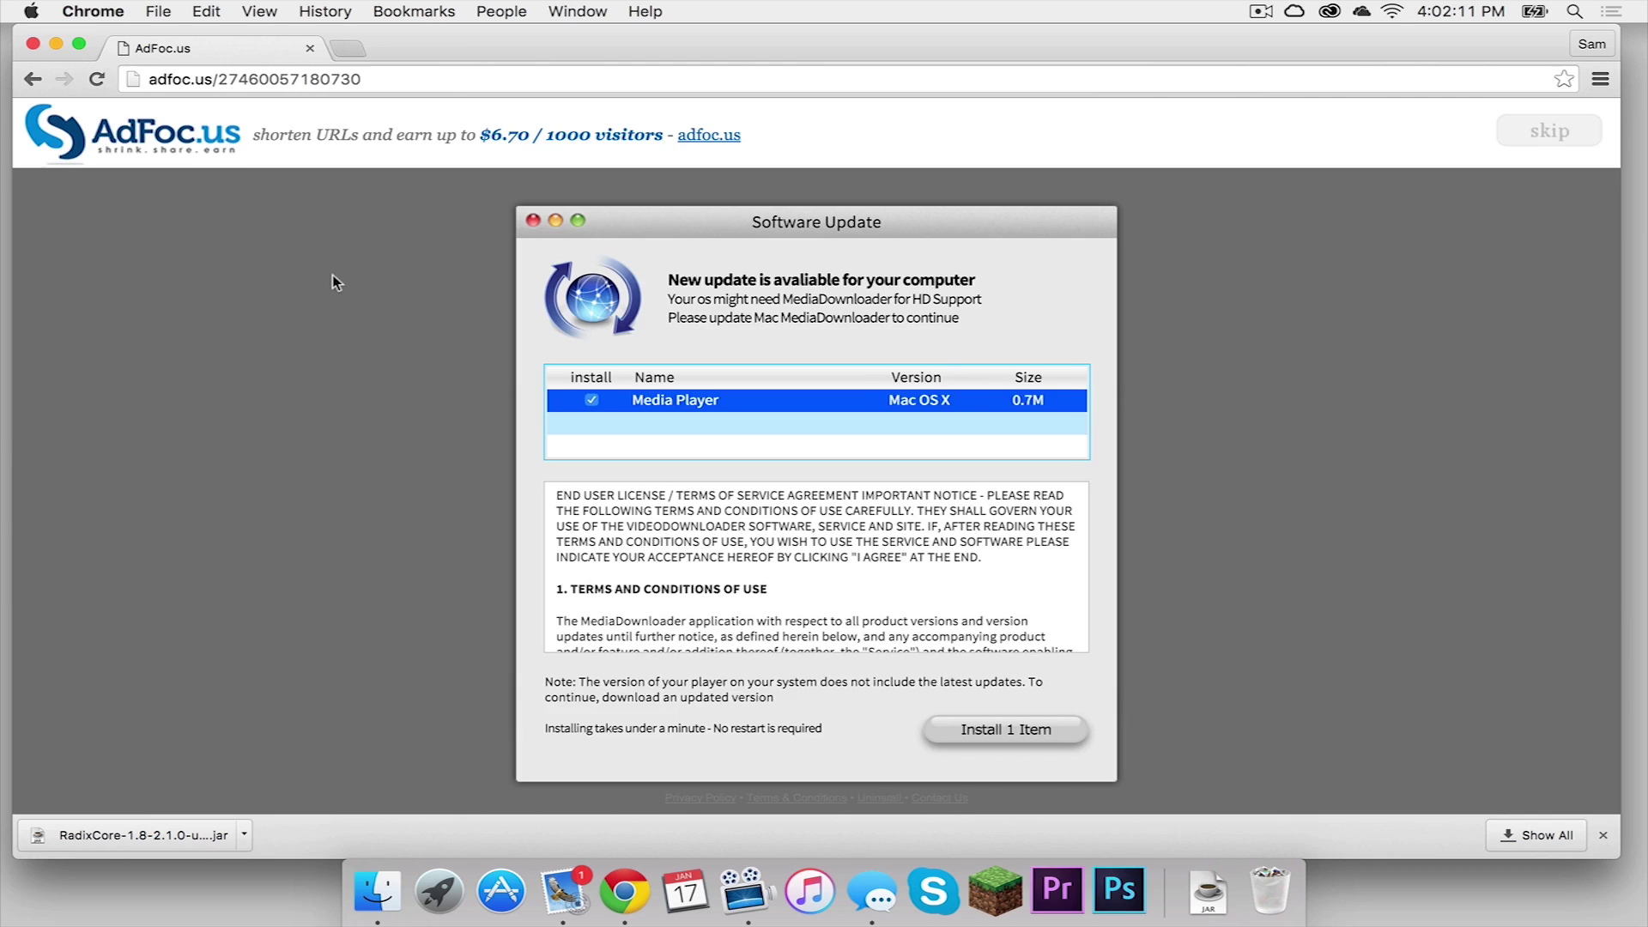
pyautogui.press('super+bracketleft')
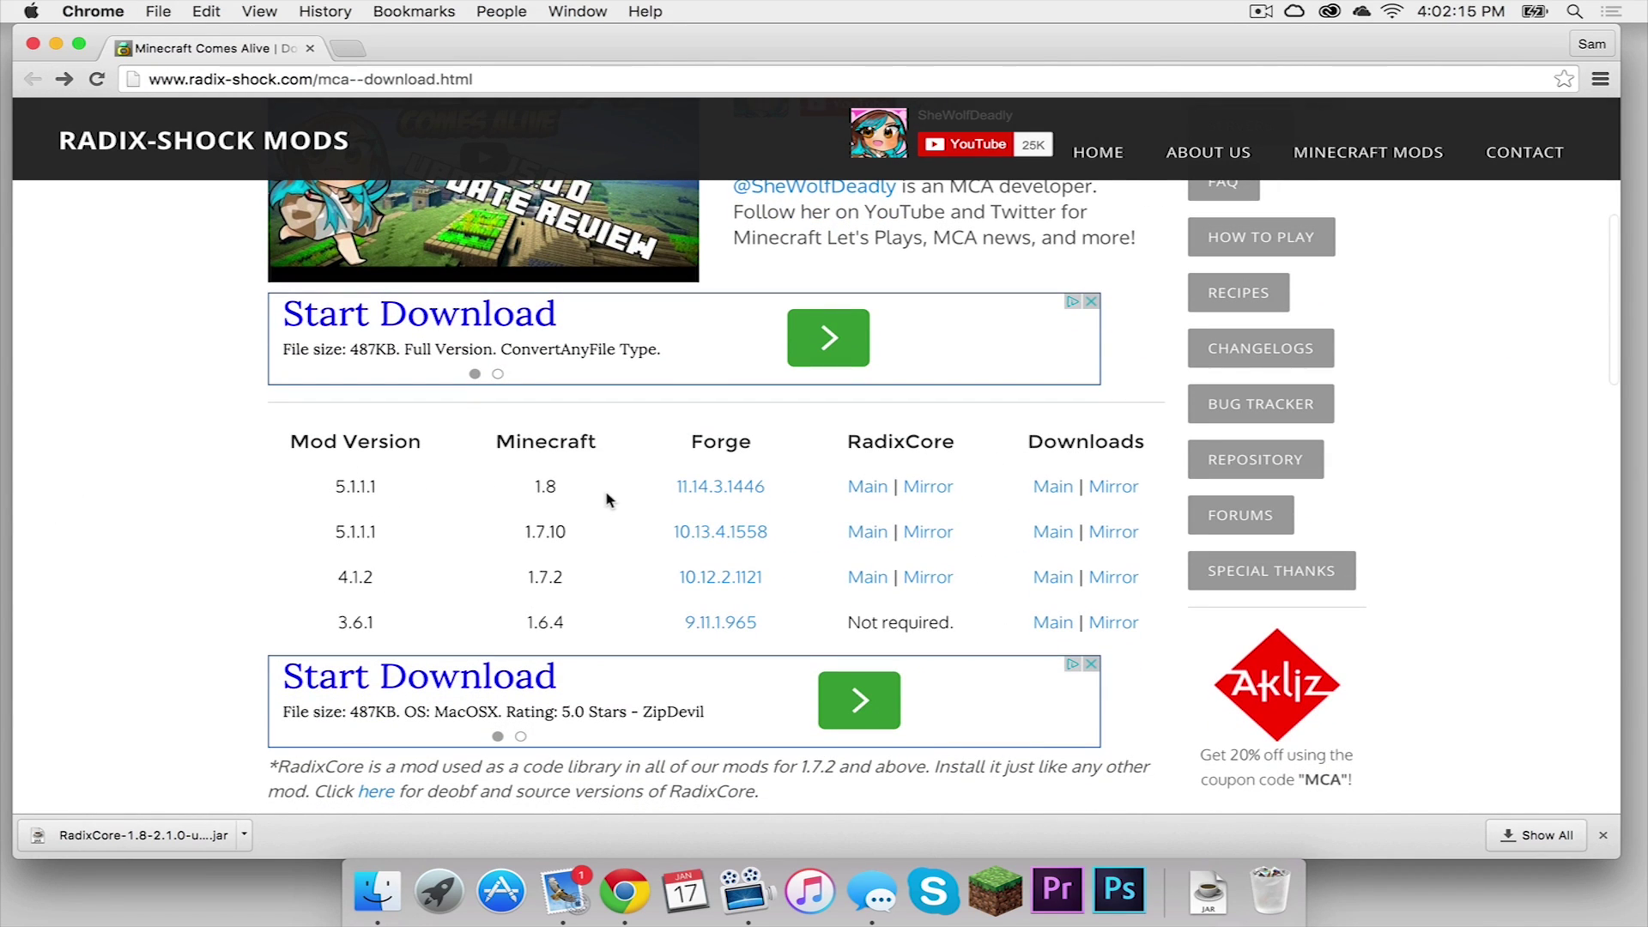
# Download the MCA-1.8-5.1.1.1 universal jar from the mirror past the ad, then close Chrome
pyautogui.moveTo(1043, 442); pyautogui.dragTo(1108, 442)
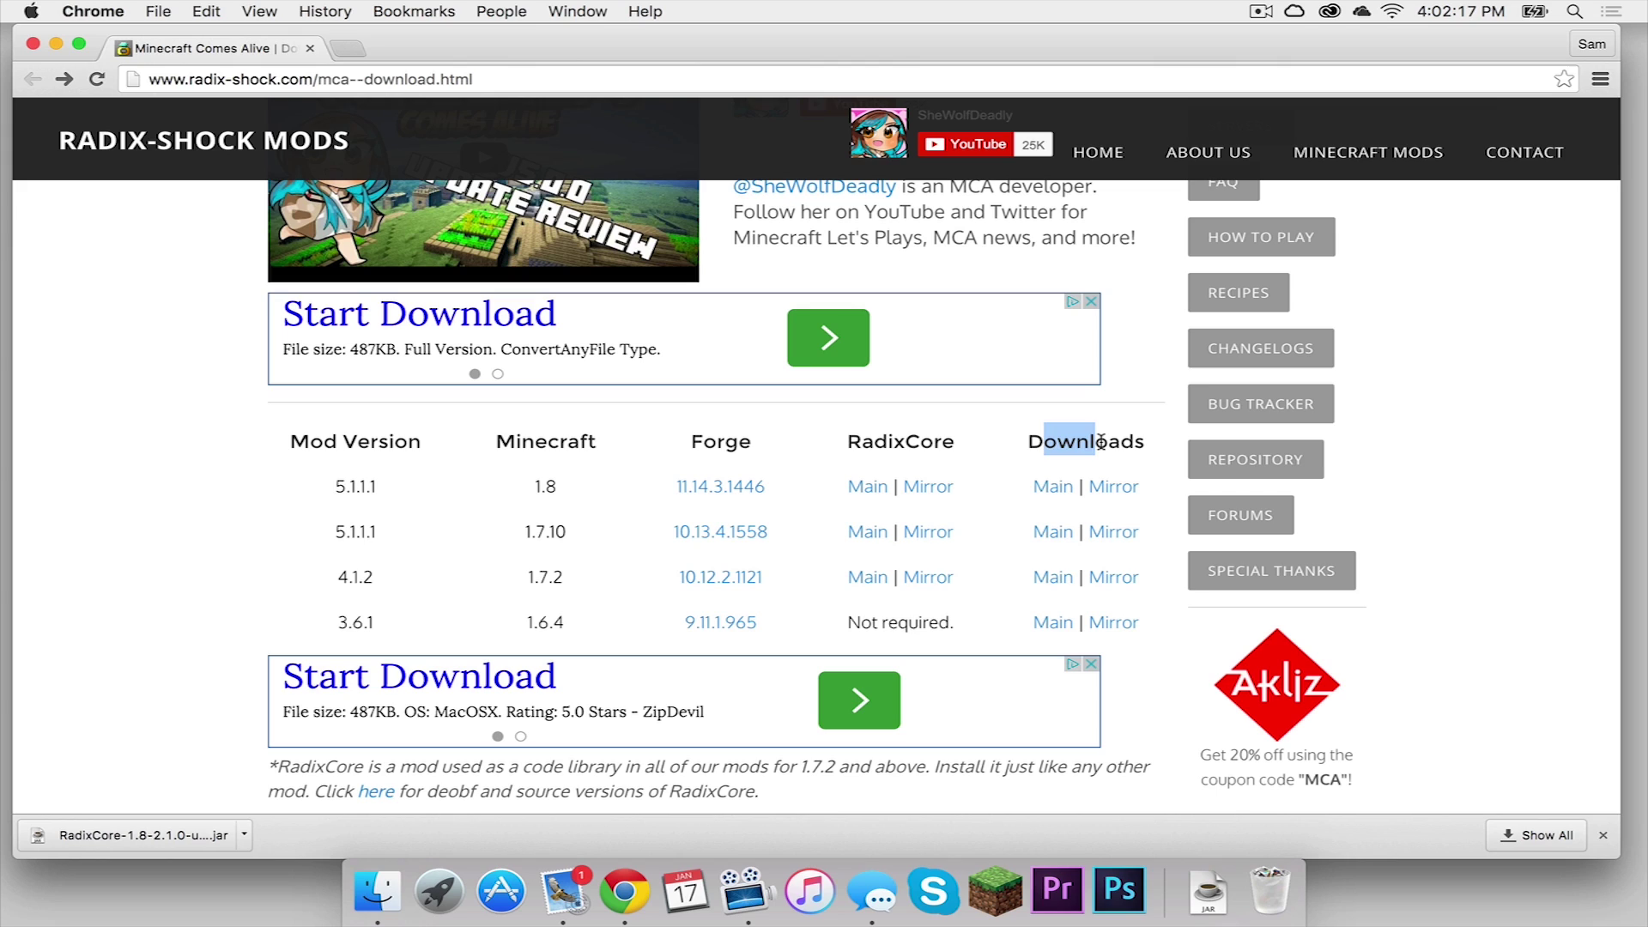
pyautogui.click(1107, 442)
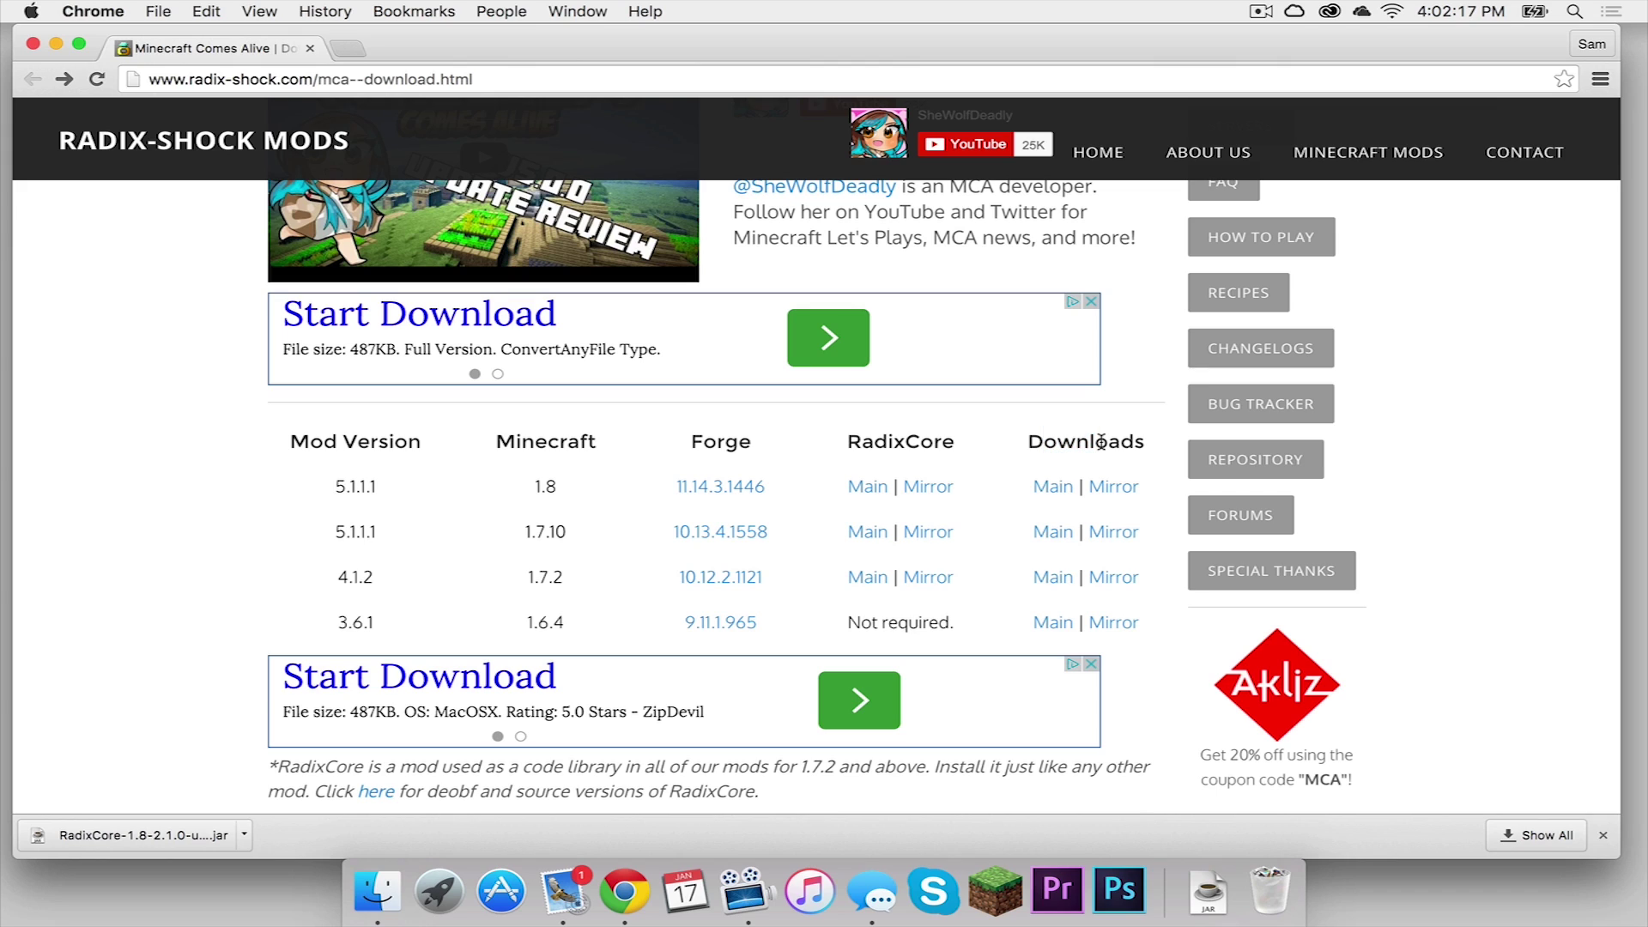
pyautogui.click(1116, 488)
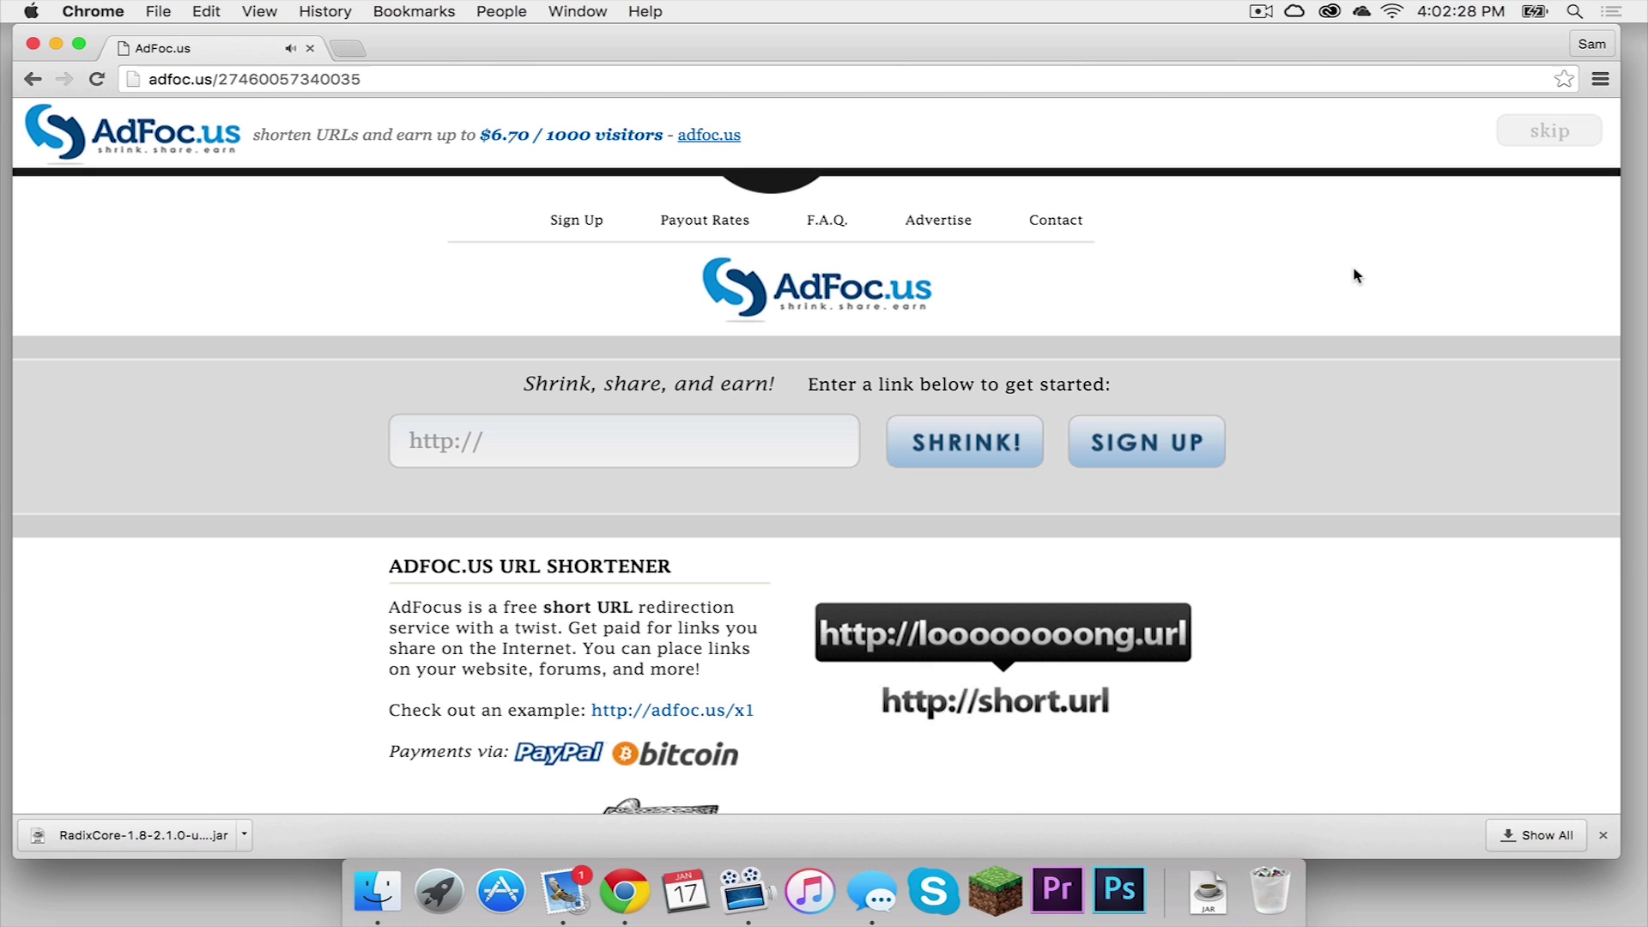
pyautogui.click(1533, 146)
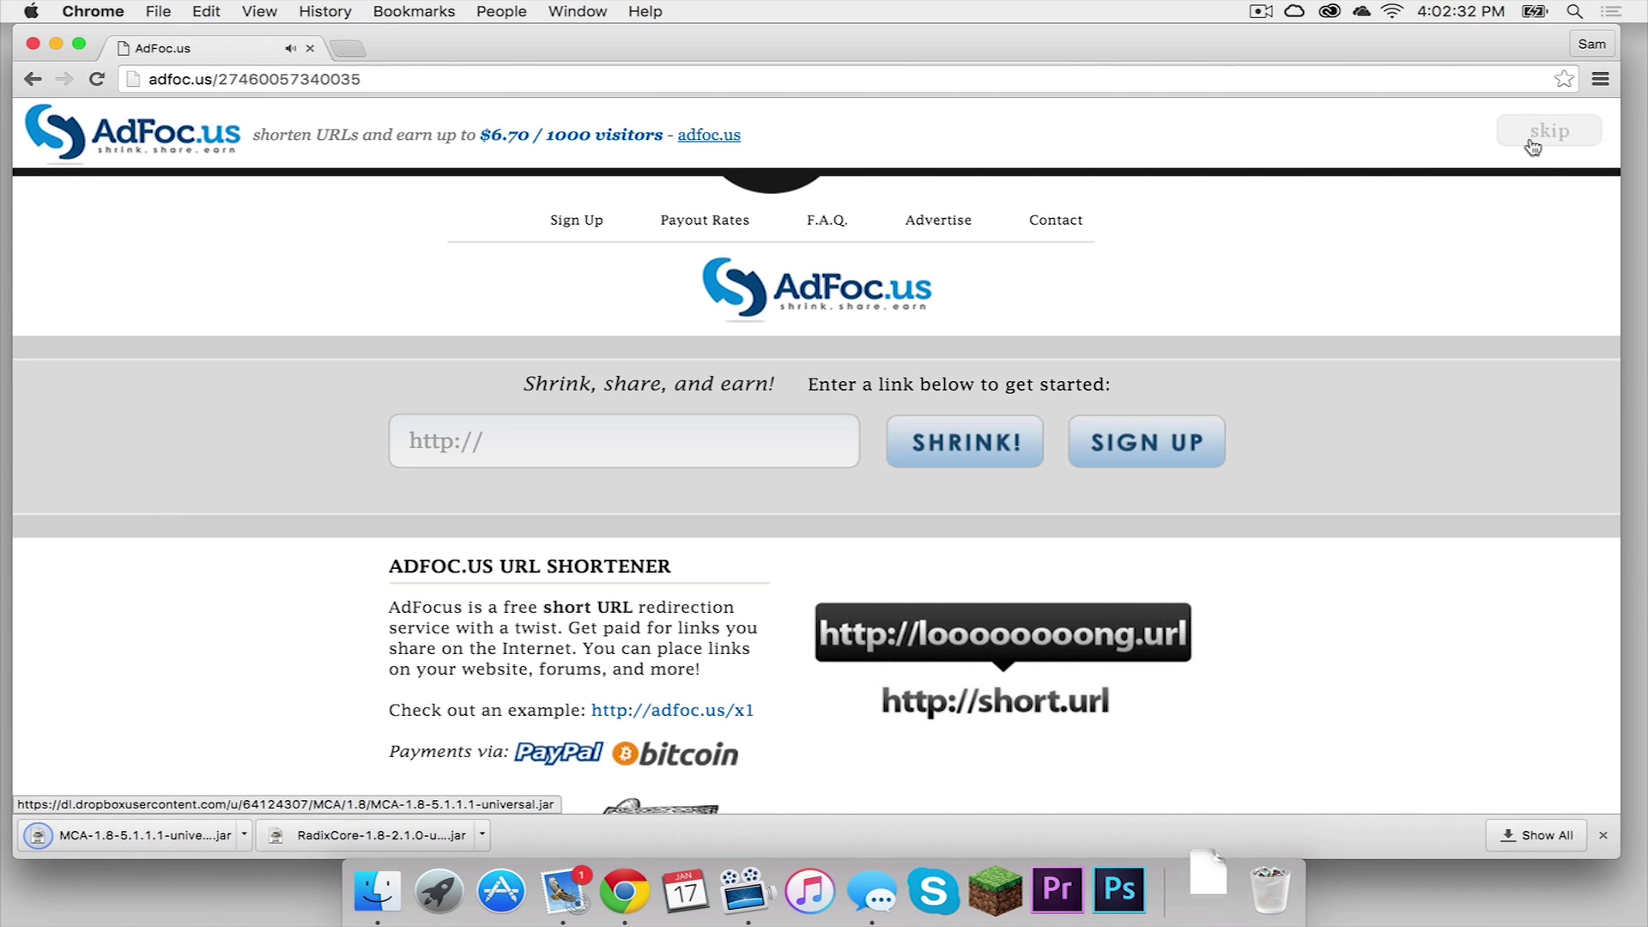
pyautogui.click(33, 44)
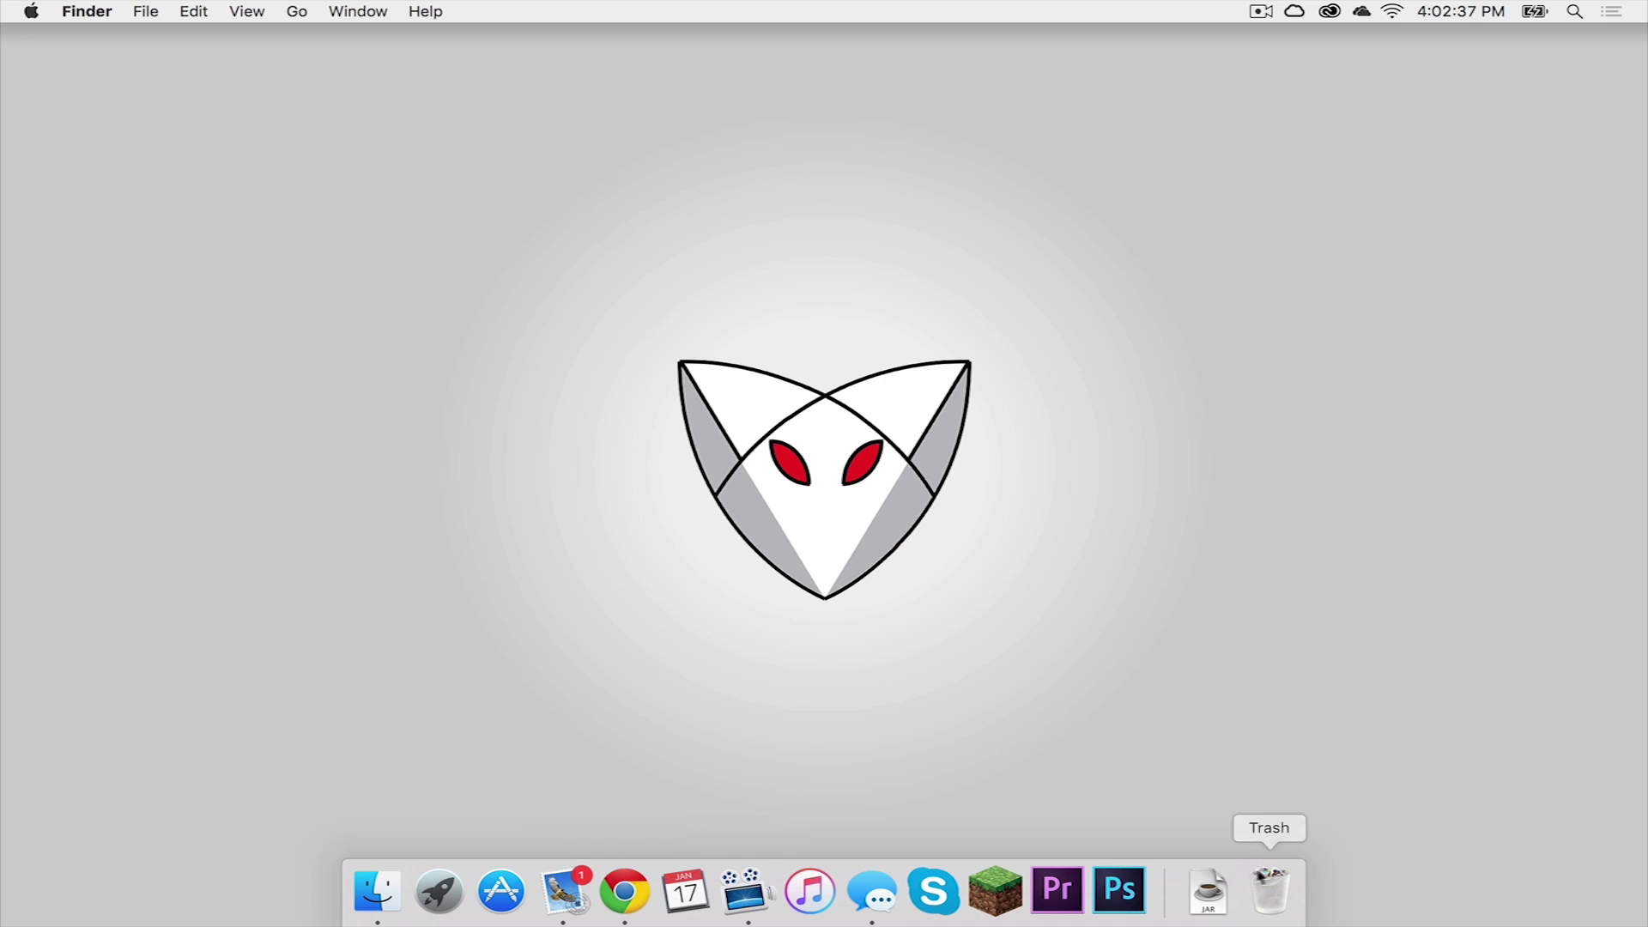
# Drag the RadixCore and MCA jars from the Downloads stack onto the desktop
pyautogui.click(1208, 893)
pyautogui.moveTo(1219, 764); pyautogui.dragTo(1301, 330)
pyautogui.moveTo(1210, 837); pyautogui.dragTo(1294, 494)
pyautogui.click(1069, 598)
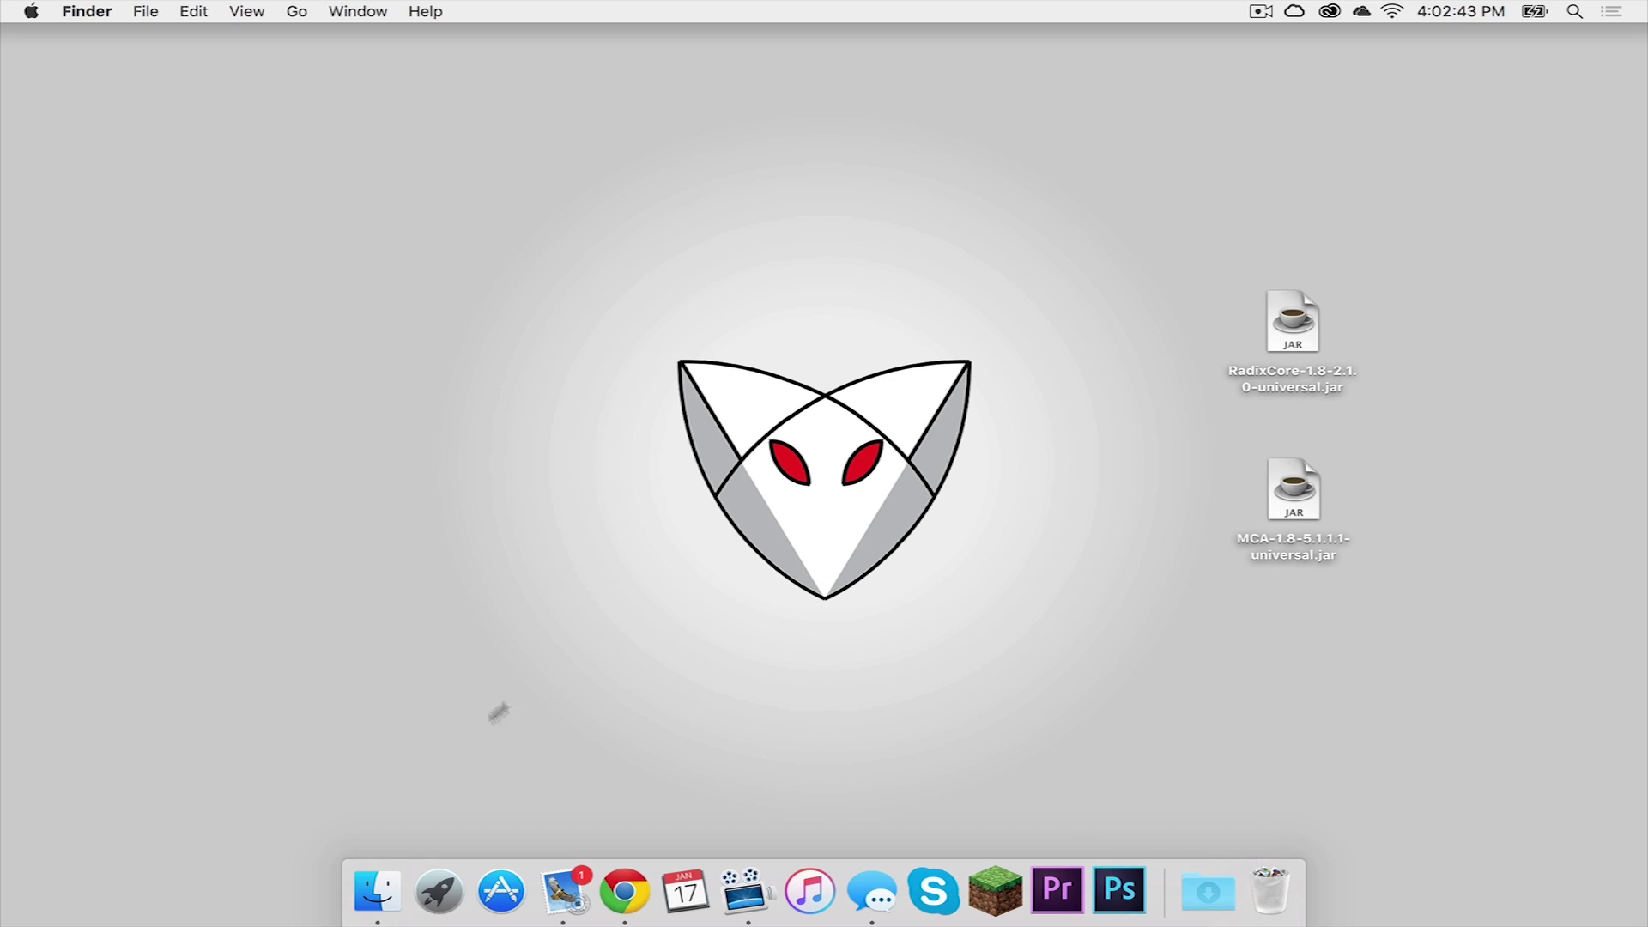
# In Finder, navigate Macintosh HD > Users > home > Library > Application Support > minecraft > mods
pyautogui.click(382, 884)
pyautogui.moveTo(347, 146); pyautogui.dragTo(324, 146)
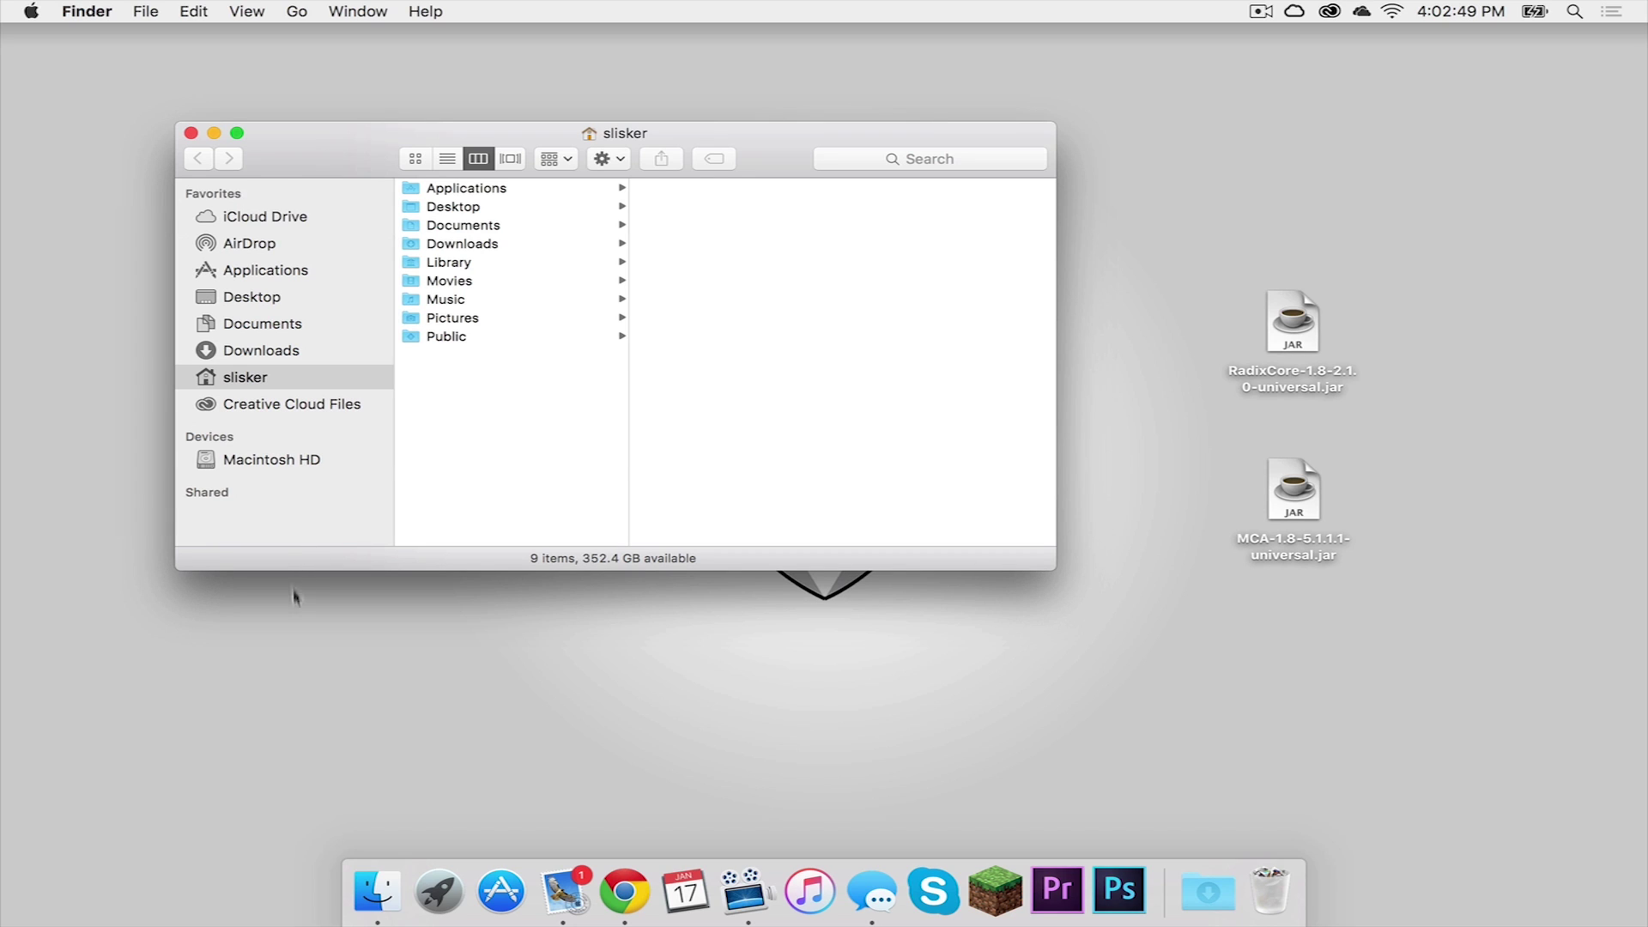
pyautogui.click(242, 463)
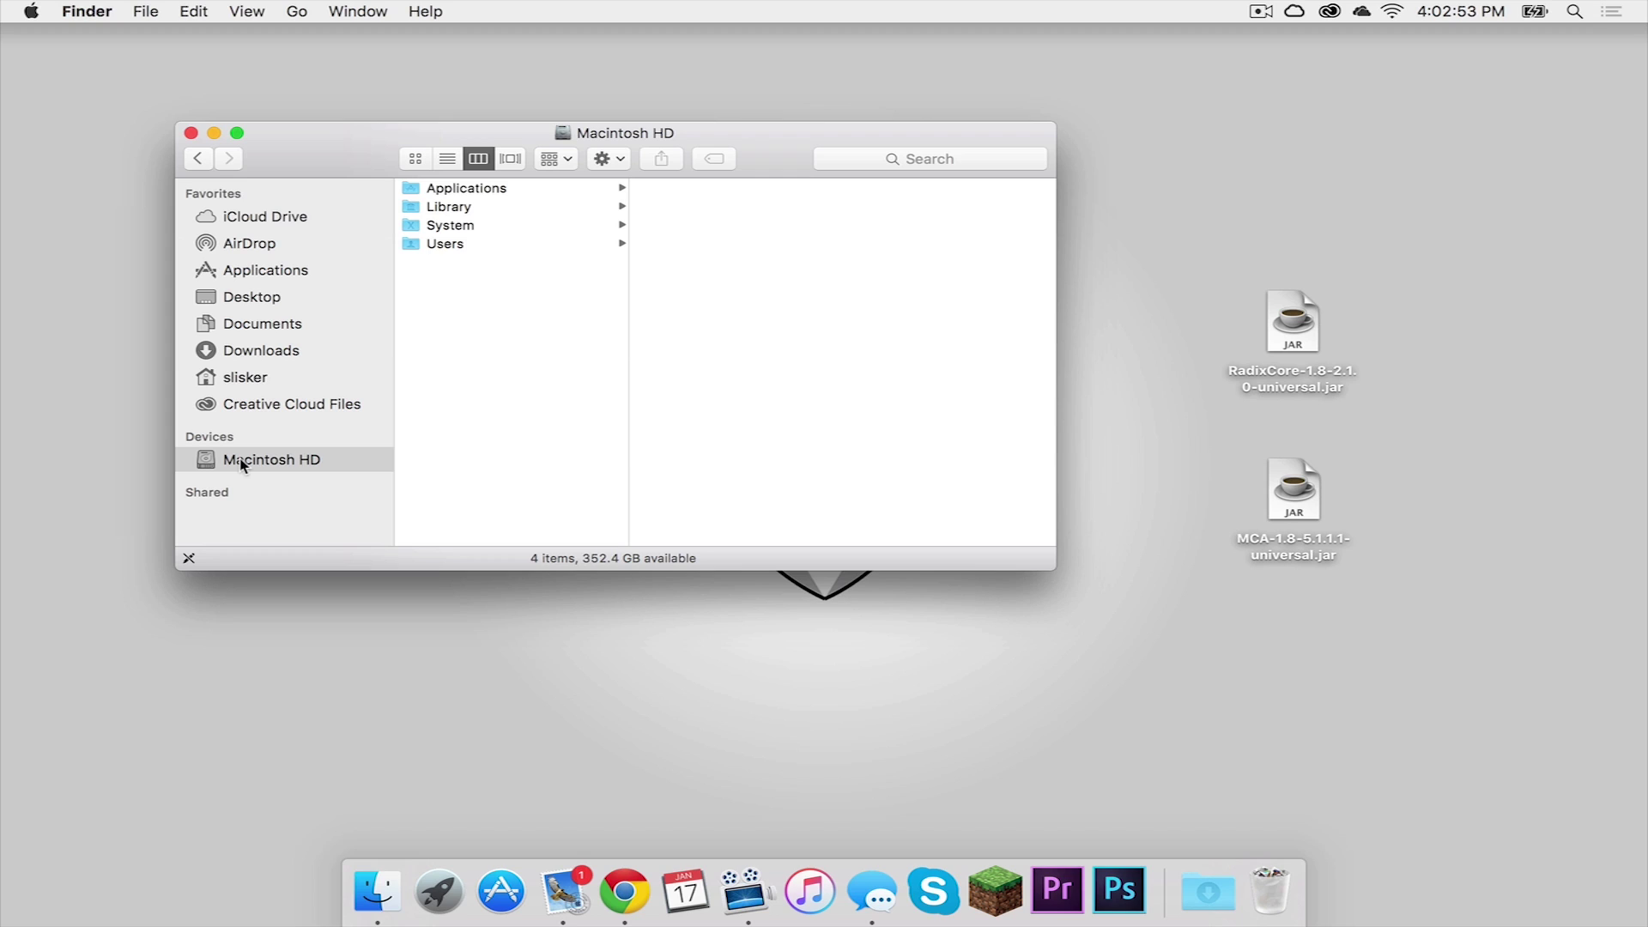
pyautogui.click(466, 247)
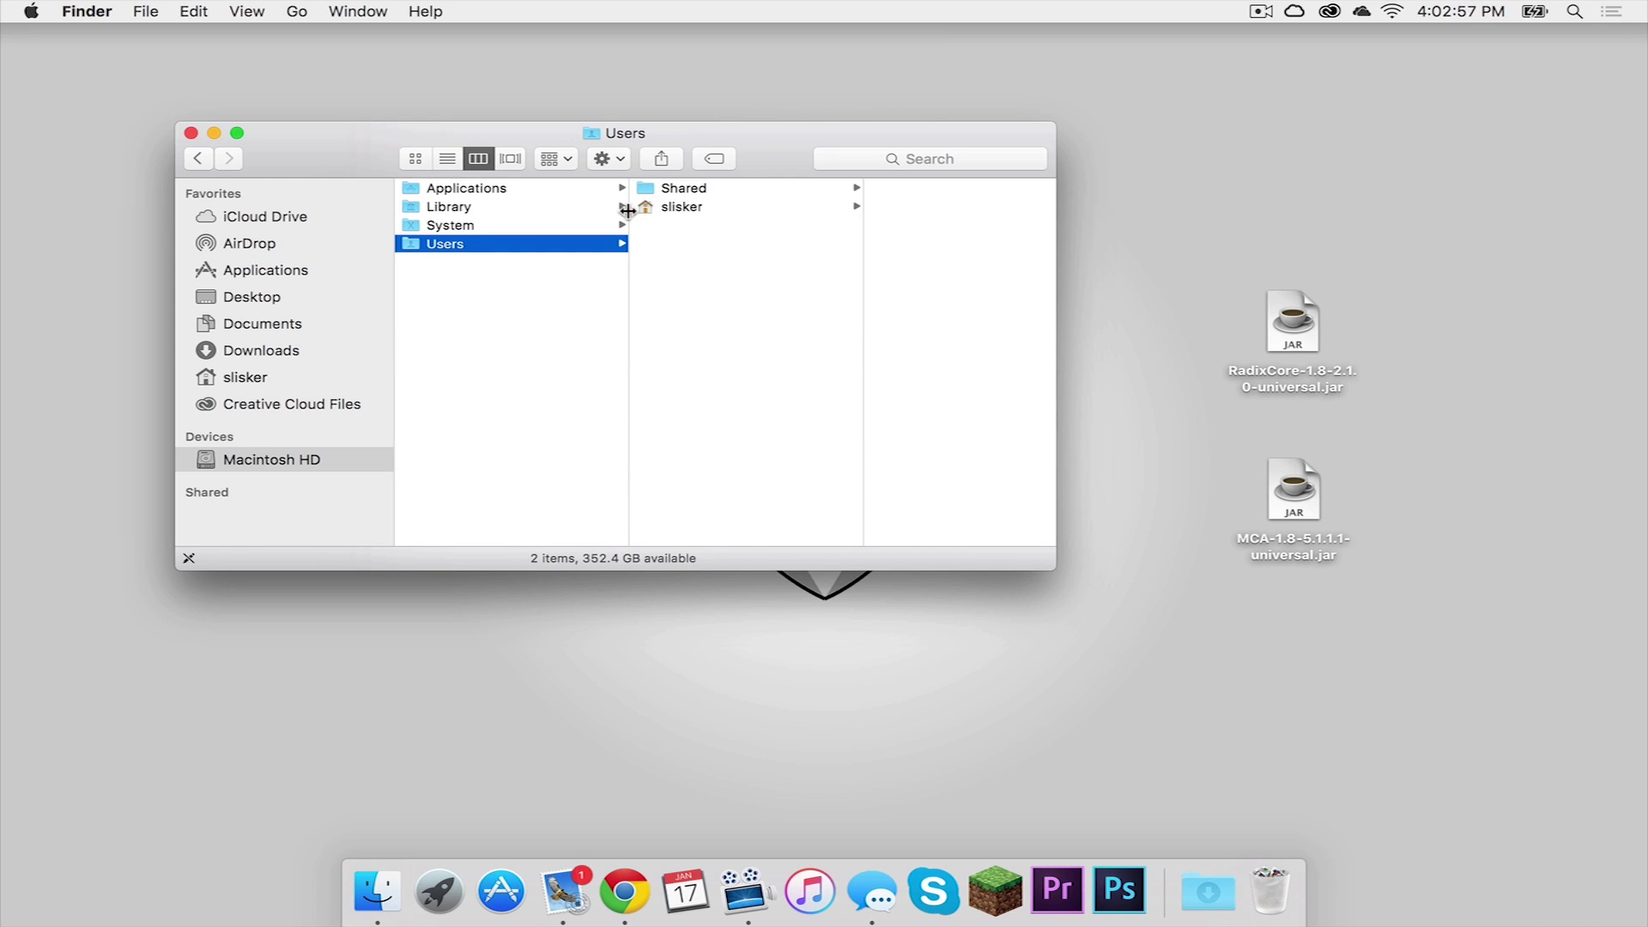
pyautogui.click(692, 209)
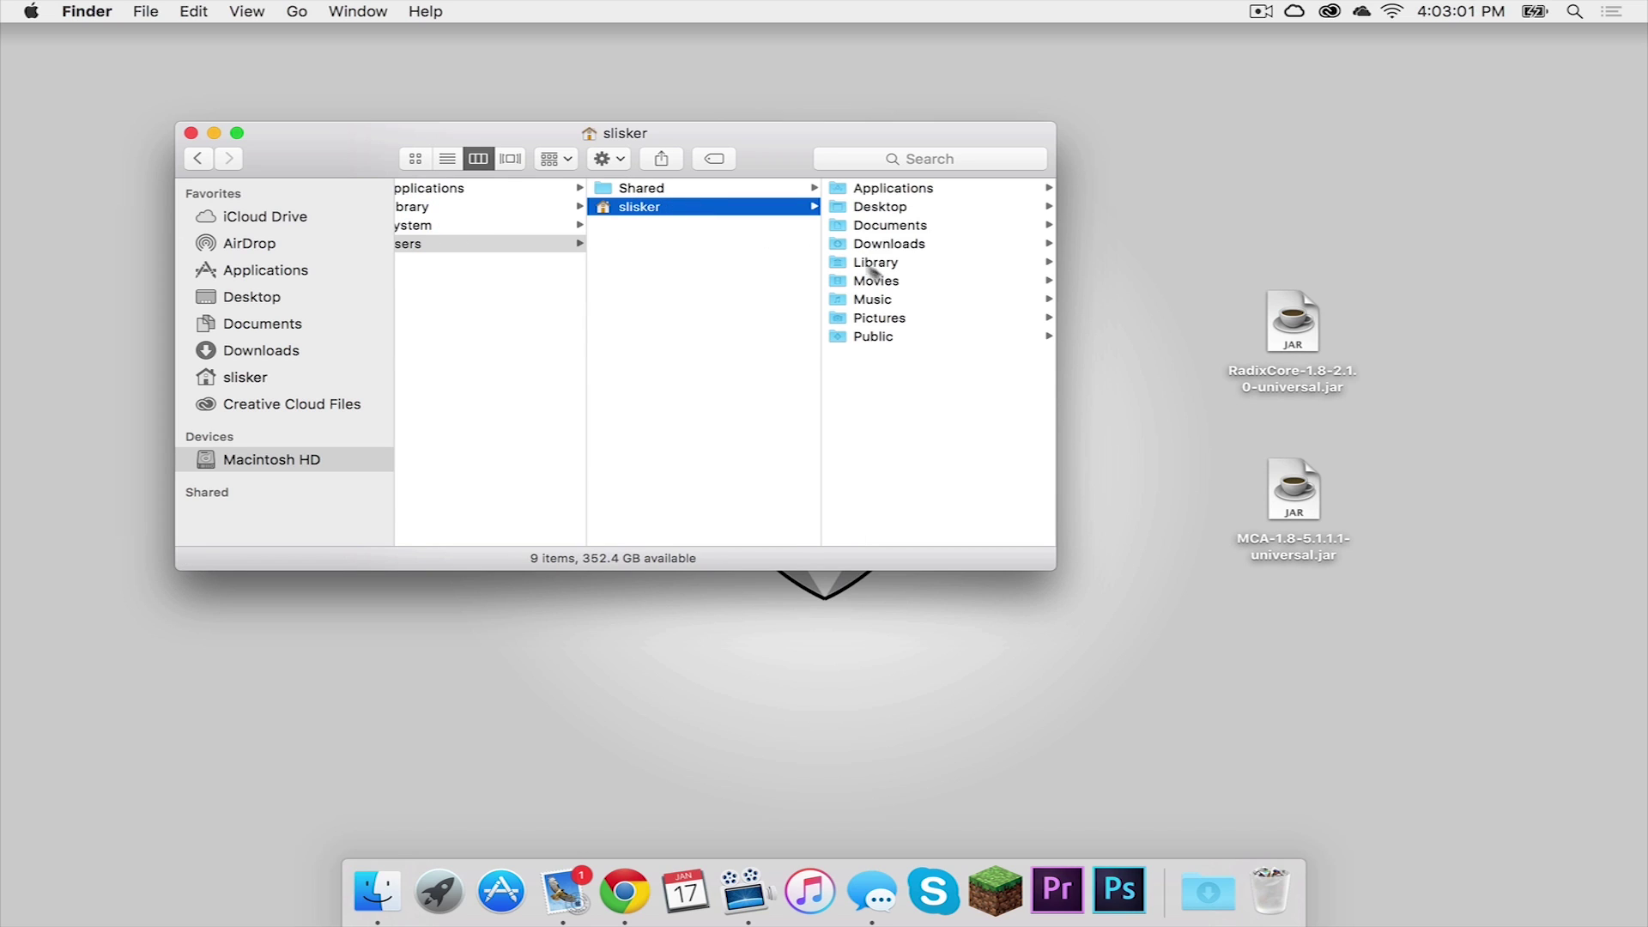
pyautogui.click(887, 263)
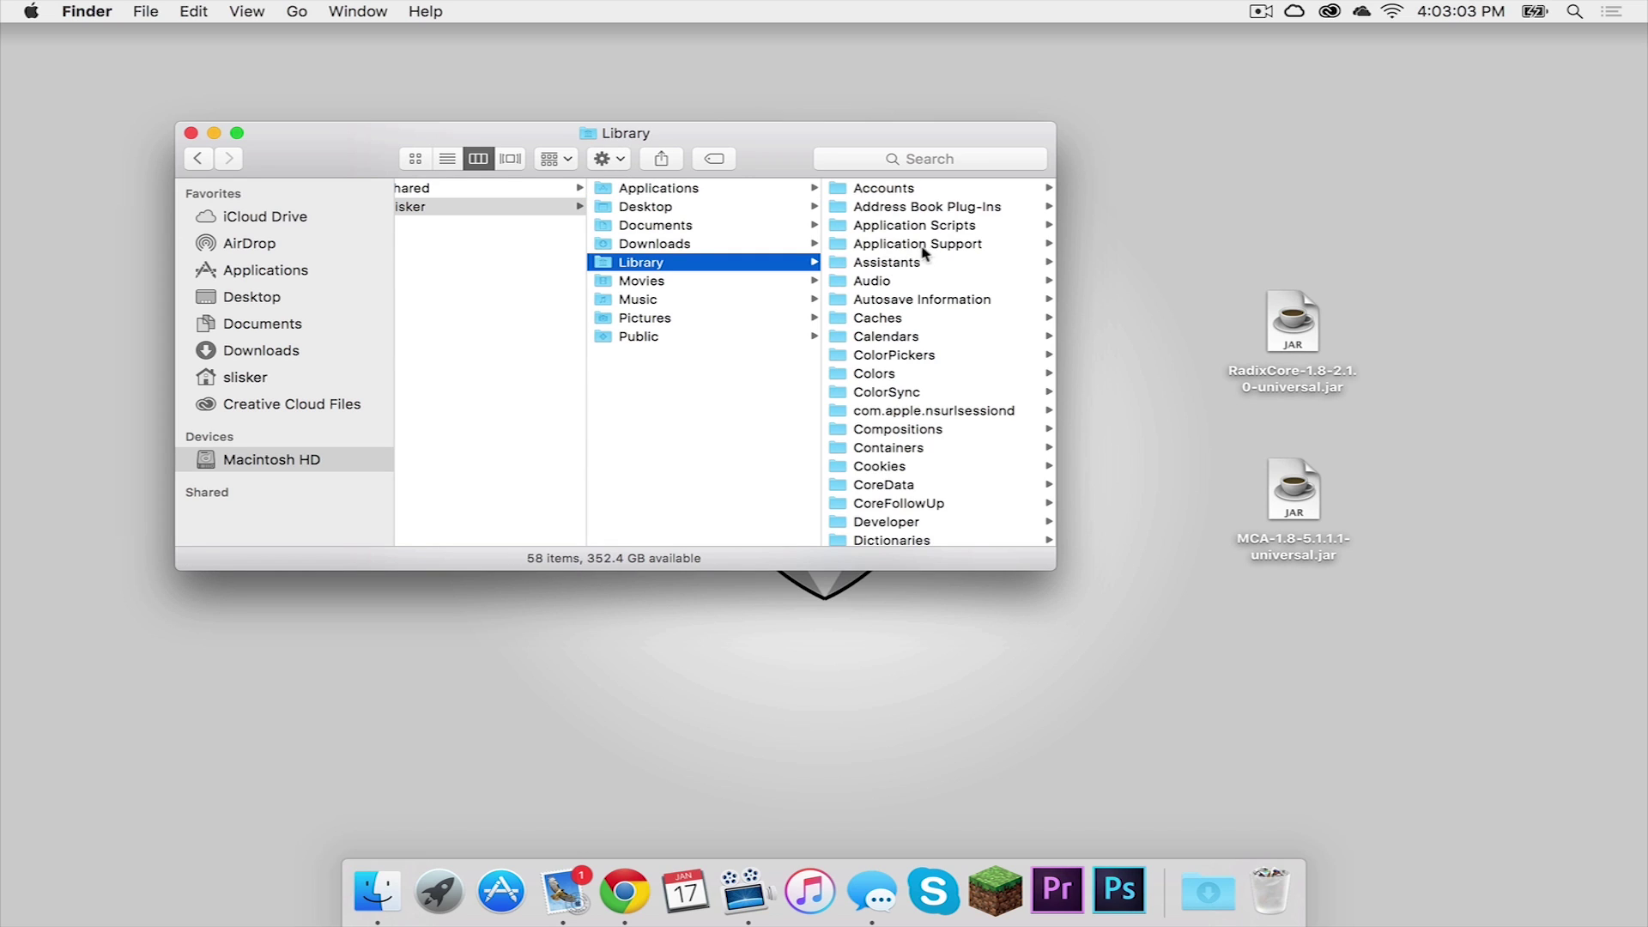
pyautogui.click(934, 245)
pyautogui.scroll(-10, 937, 247)
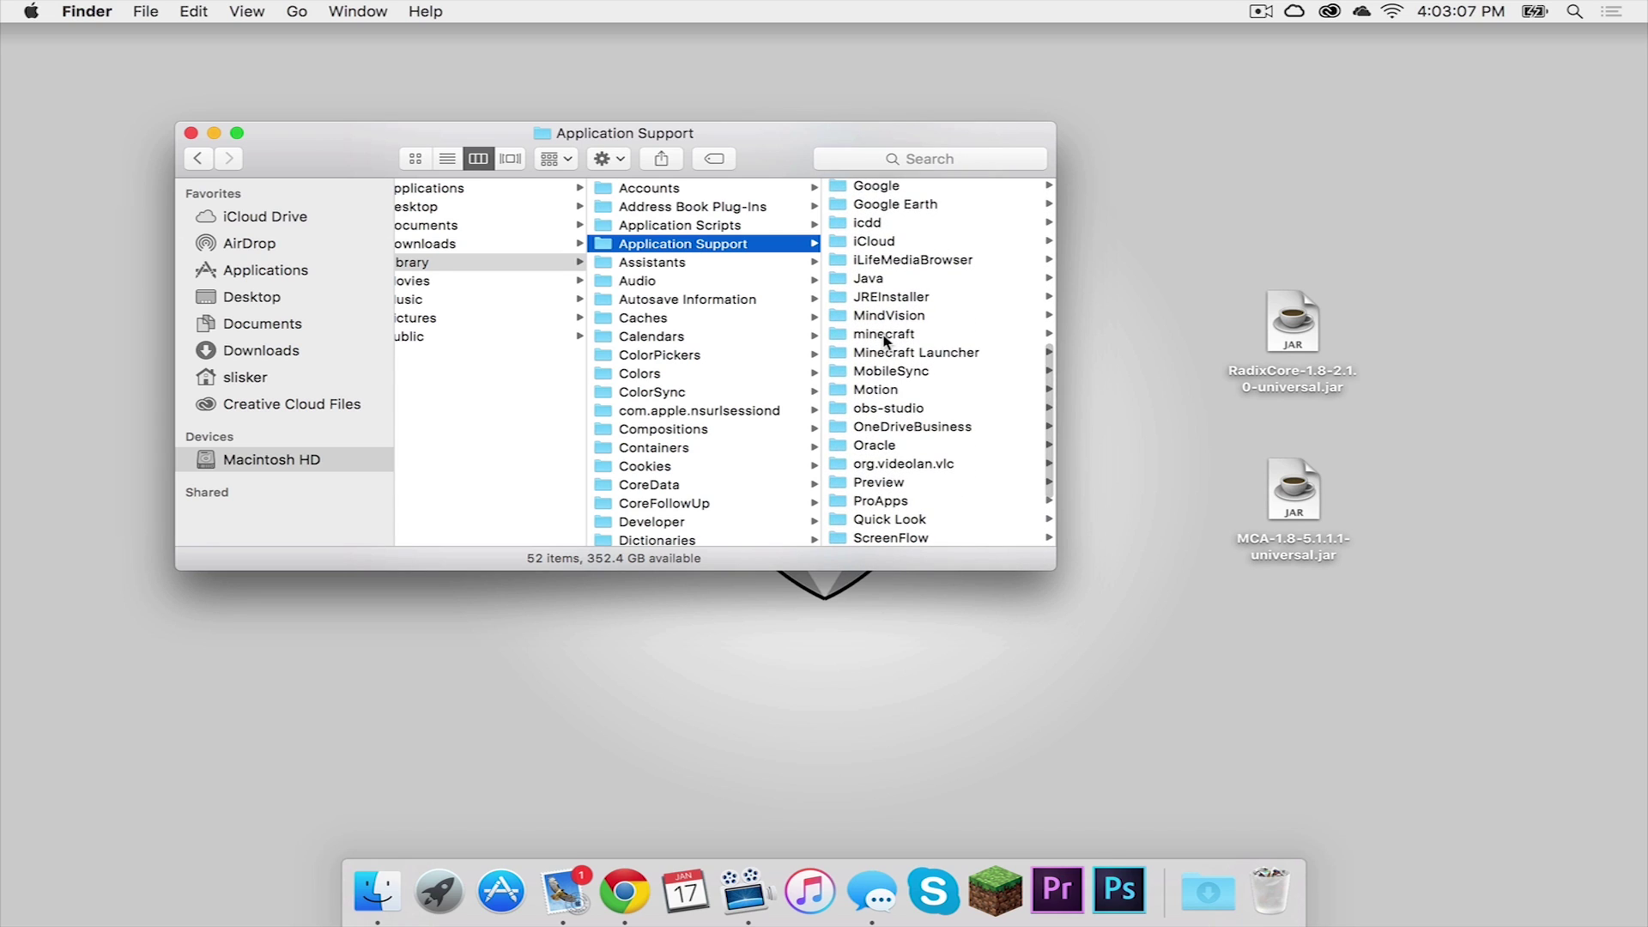
pyautogui.click(884, 337)
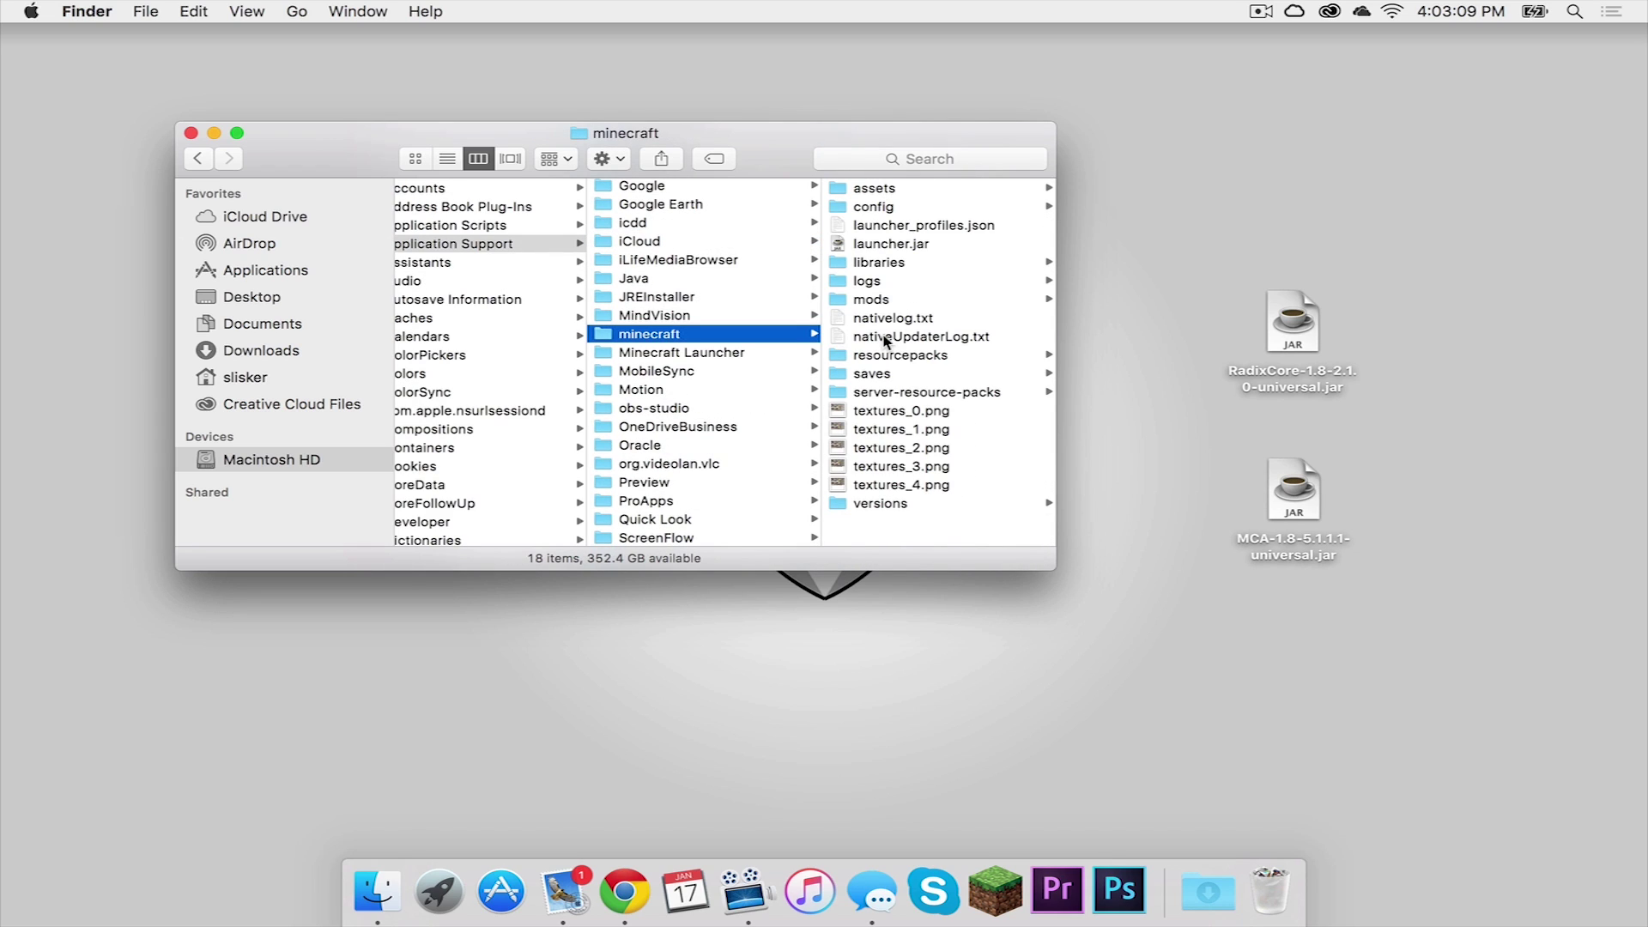
pyautogui.click(893, 301)
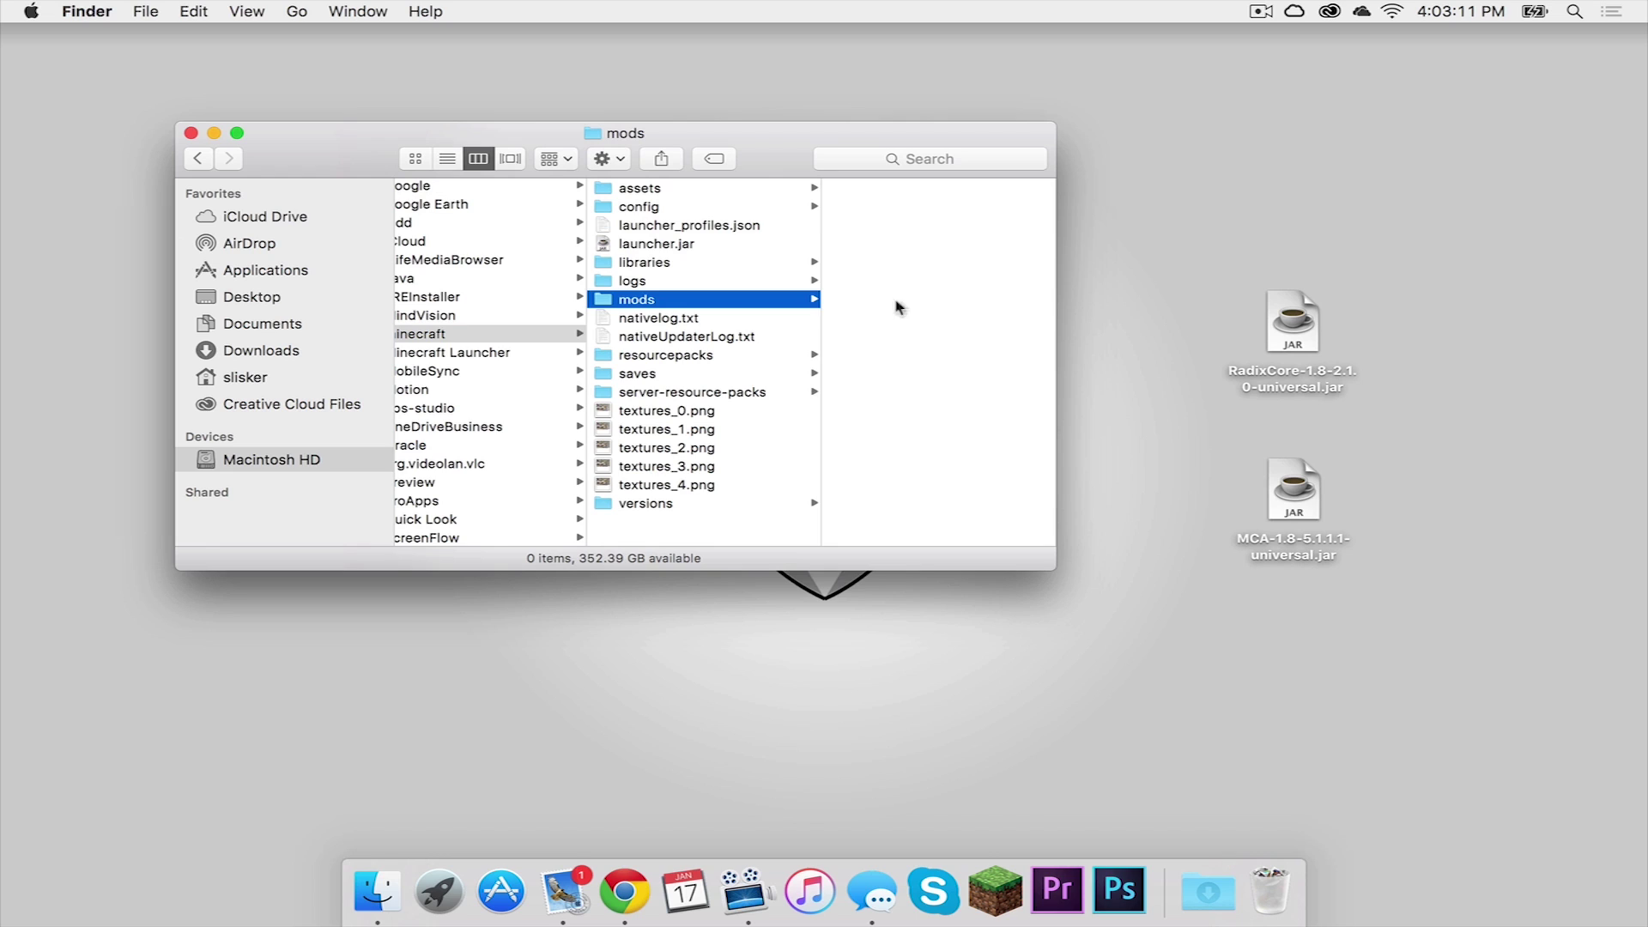
# Move both jars into the mods folder and launch Minecraft with the forge profile
pyautogui.click(1330, 468)
pyautogui.moveTo(1333, 468); pyautogui.dragTo(963, 259)
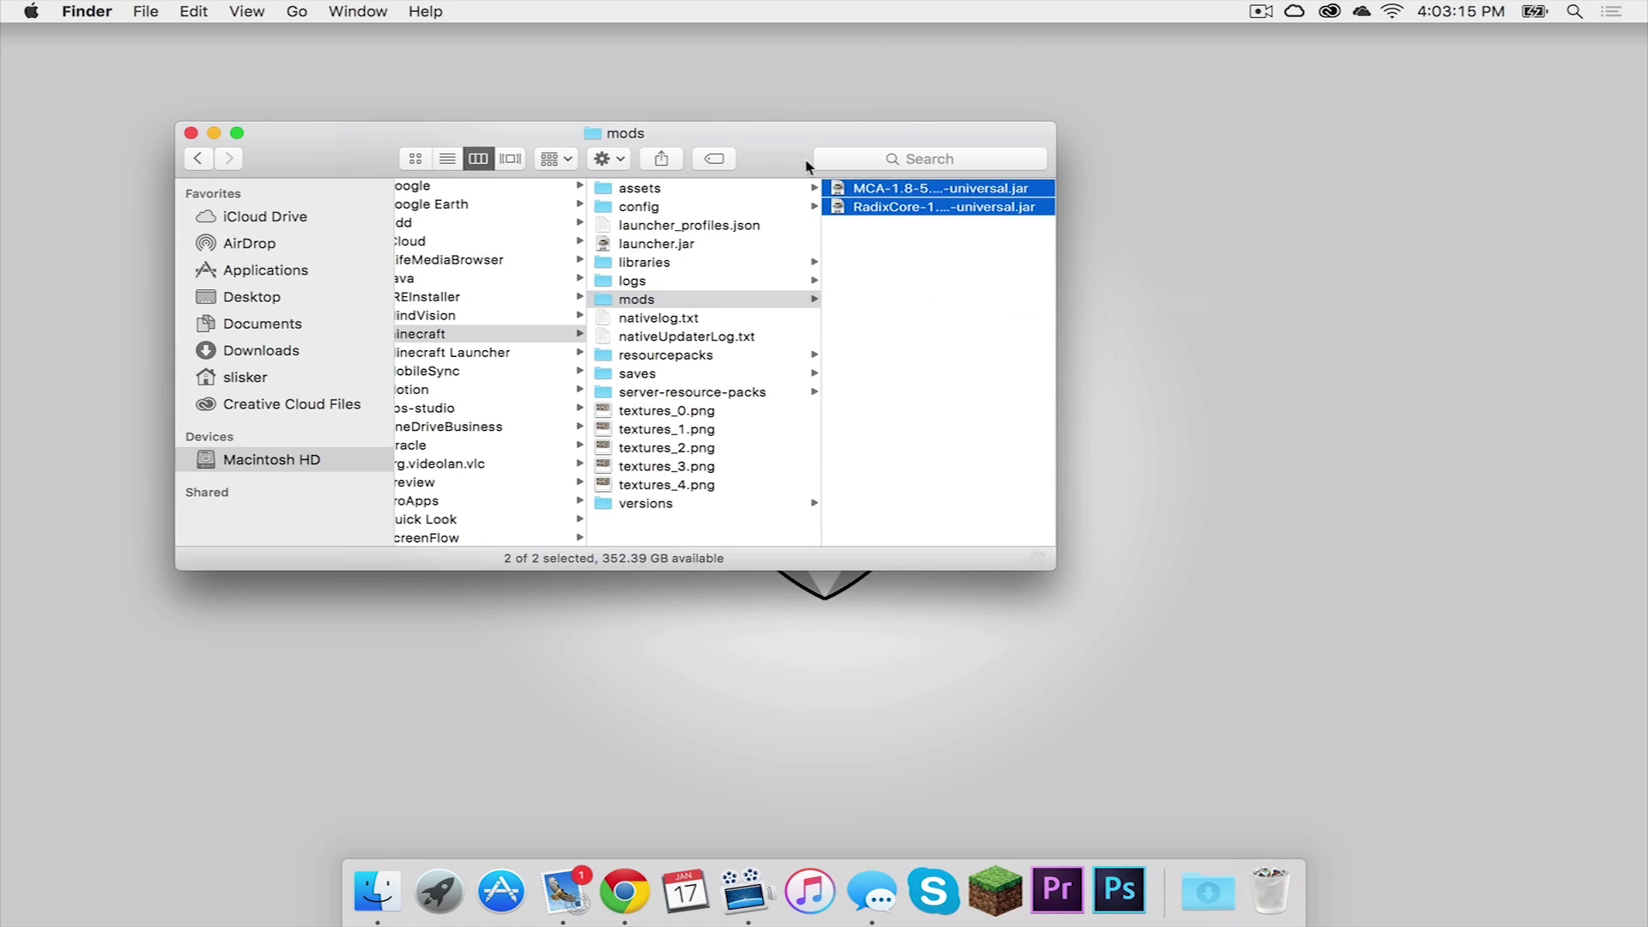
pyautogui.moveTo(803, 163); pyautogui.dragTo(678, 144)
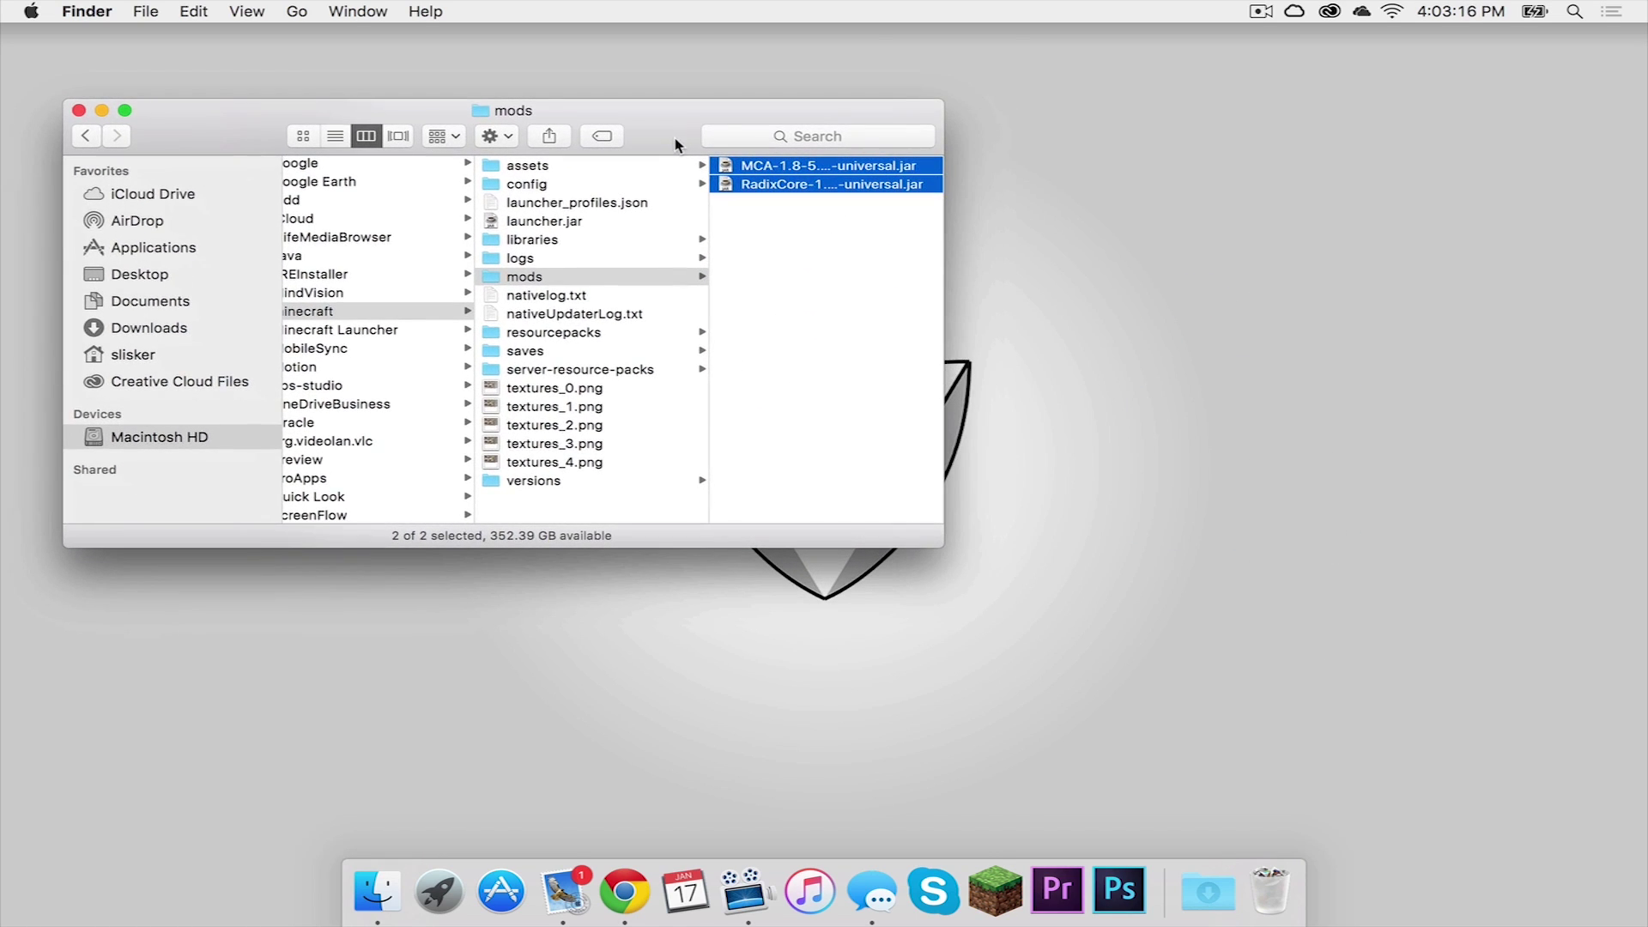
pyautogui.click(995, 891)
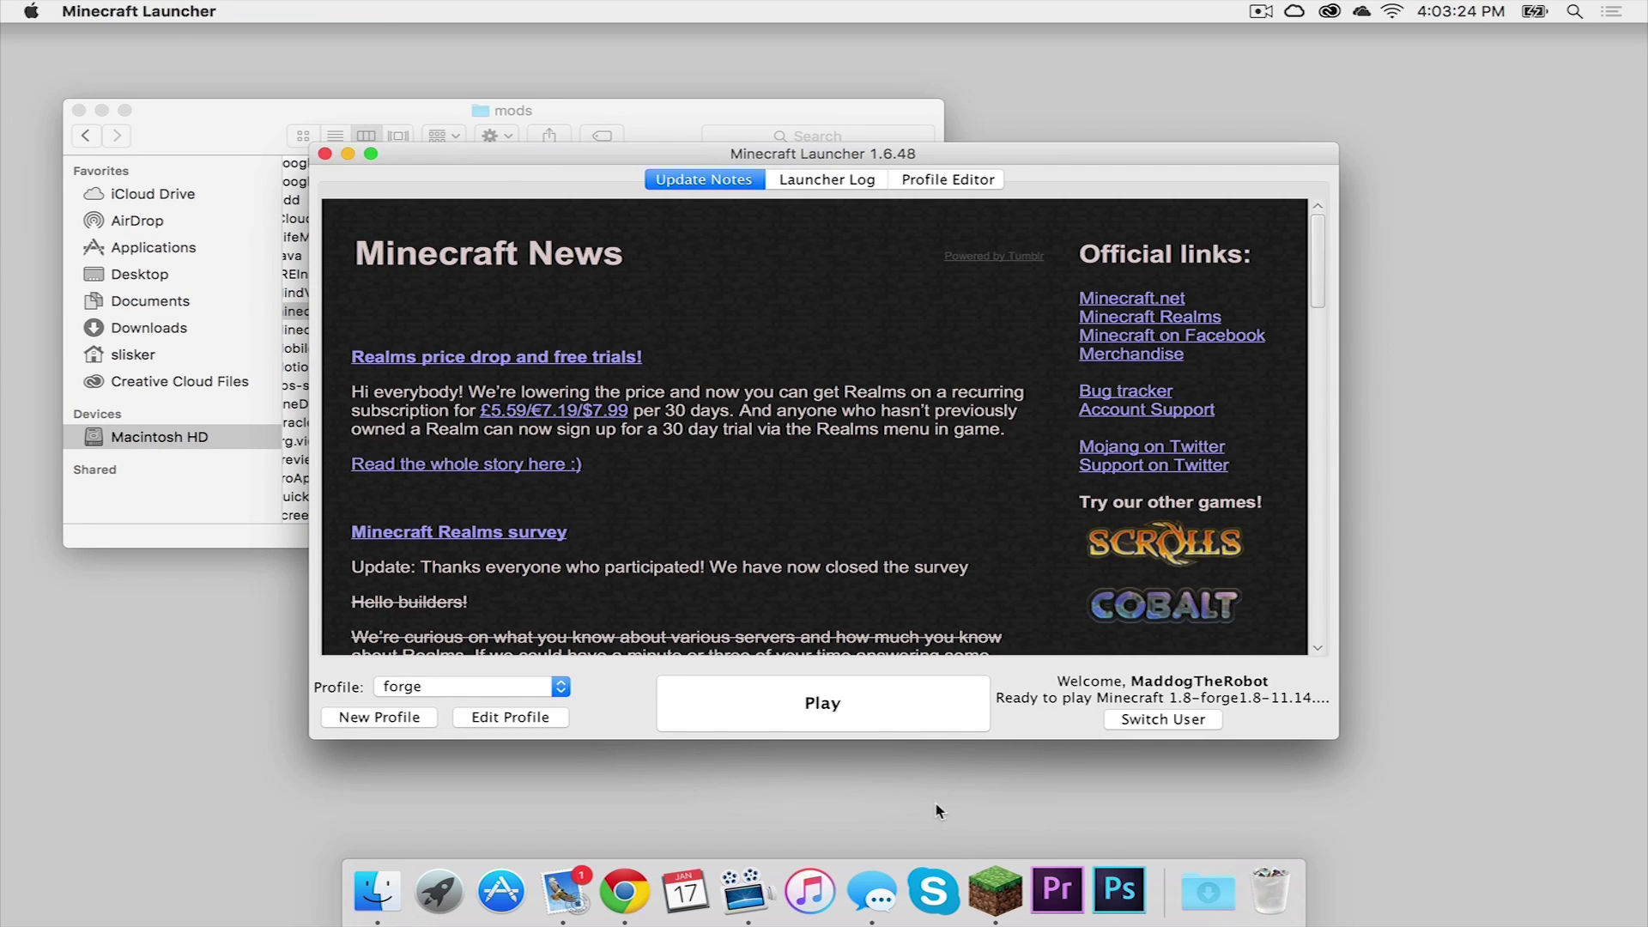
pyautogui.click(871, 725)
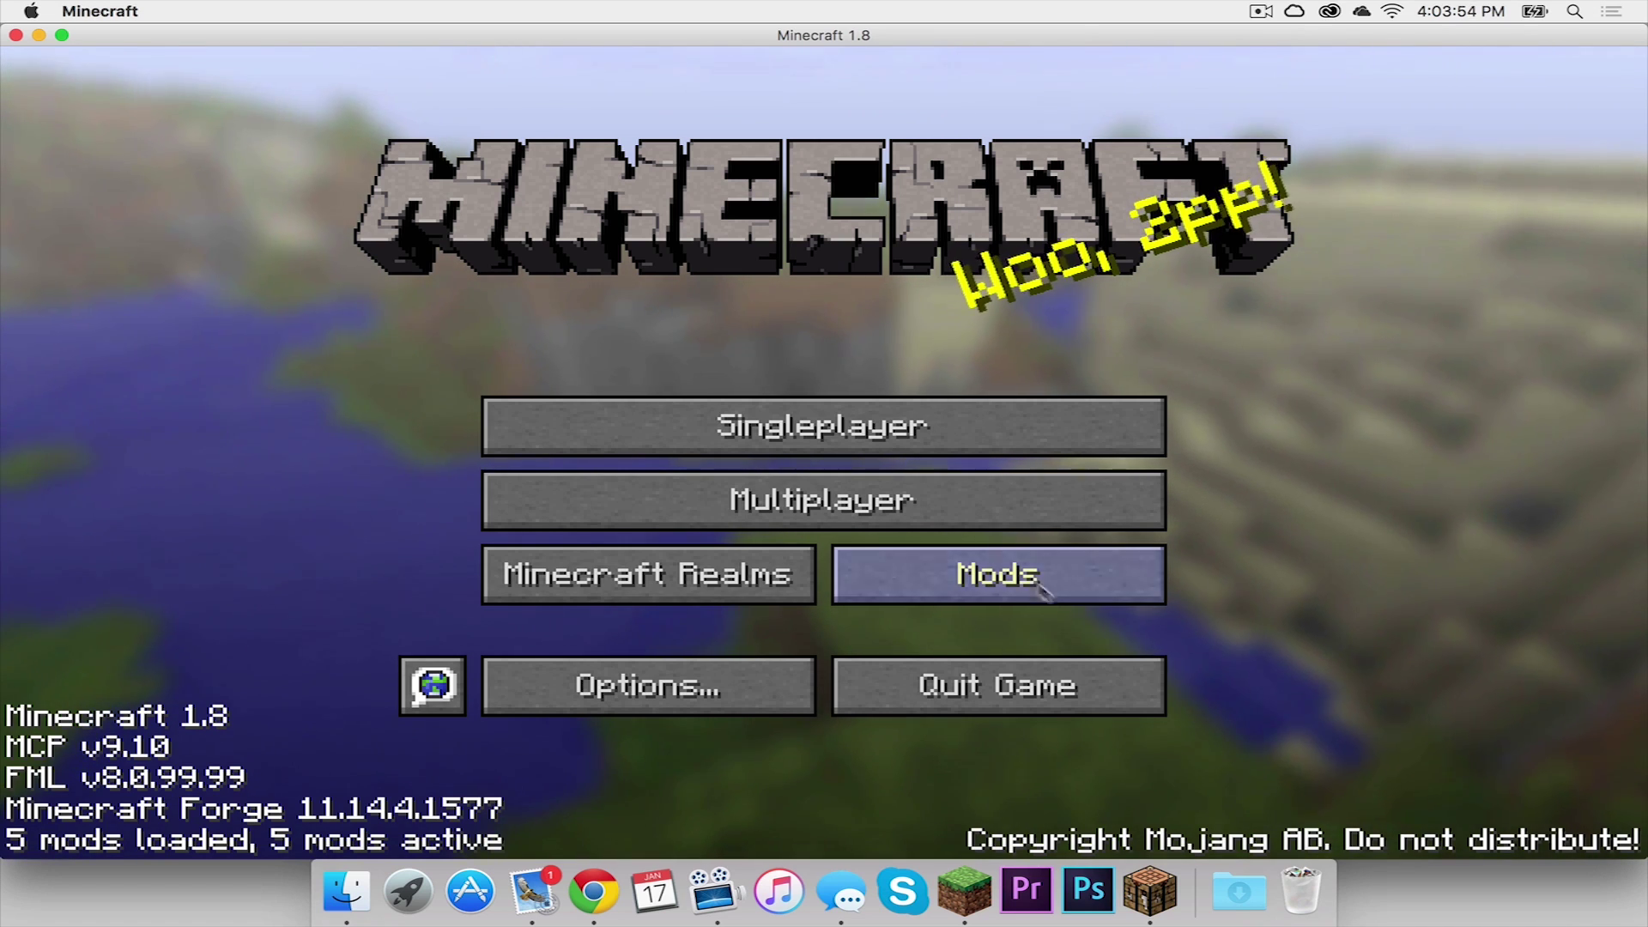
# Check the Mod List for RadixCore 1.8-2.1.0 and Minecraft Comes Alive 1.8-5.1.1.1, then go back
pyautogui.click(1015, 572)
pyautogui.scroll(-2, 257, 438)
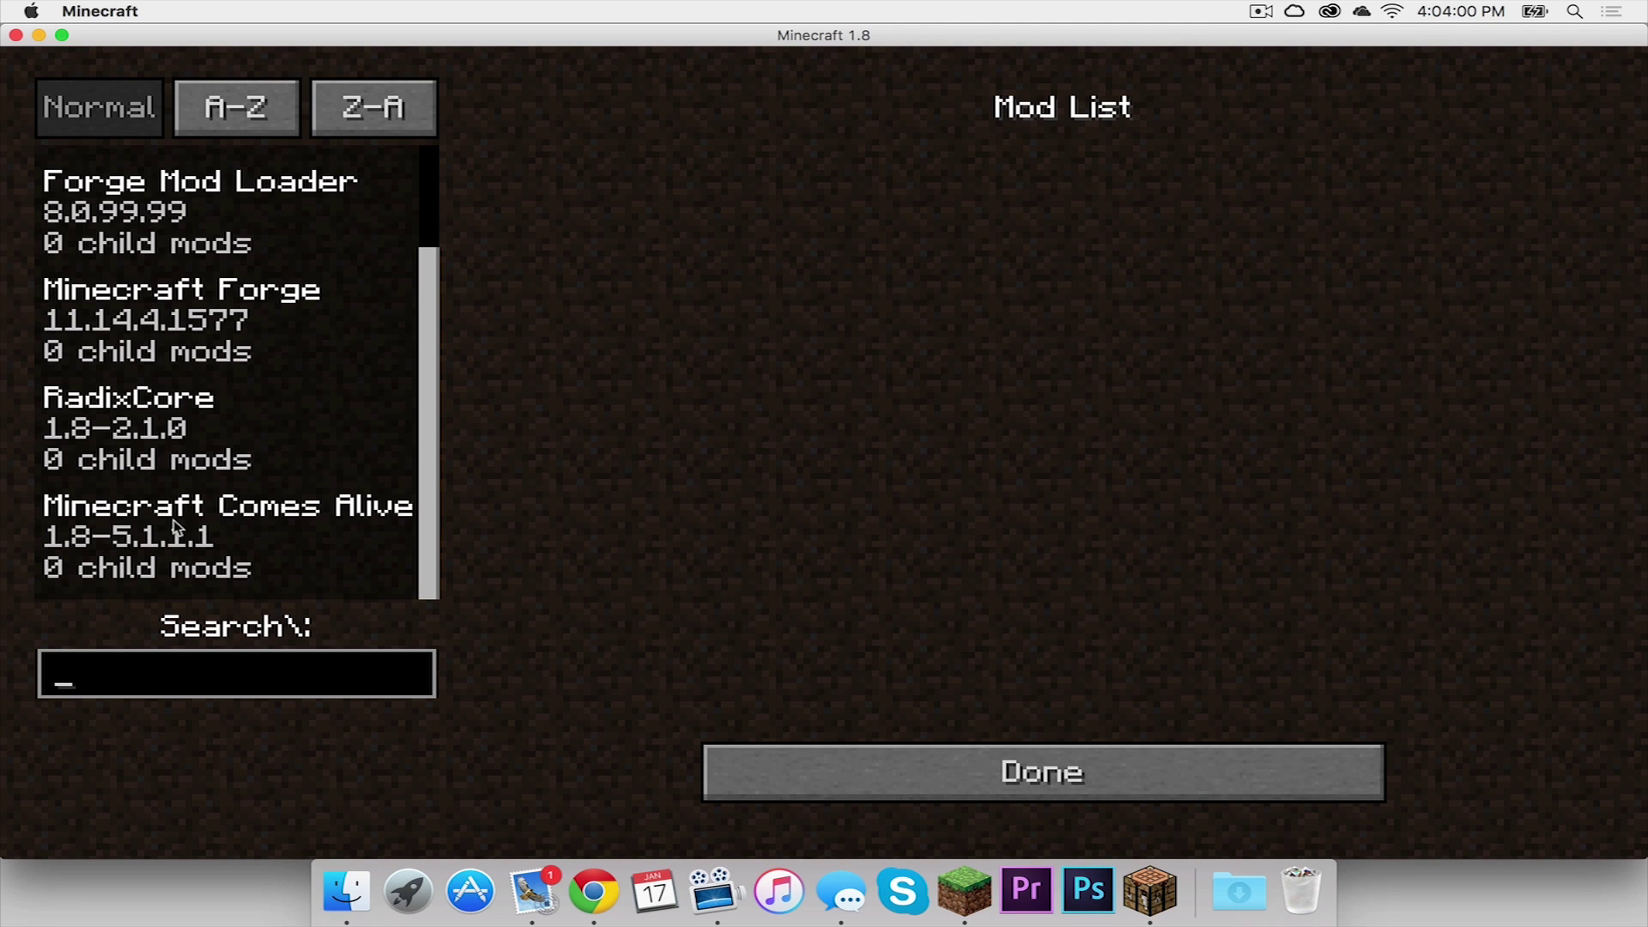
pyautogui.click(1033, 775)
# Start a new singleplayer world with its game mode set to Creative
pyautogui.click(837, 417)
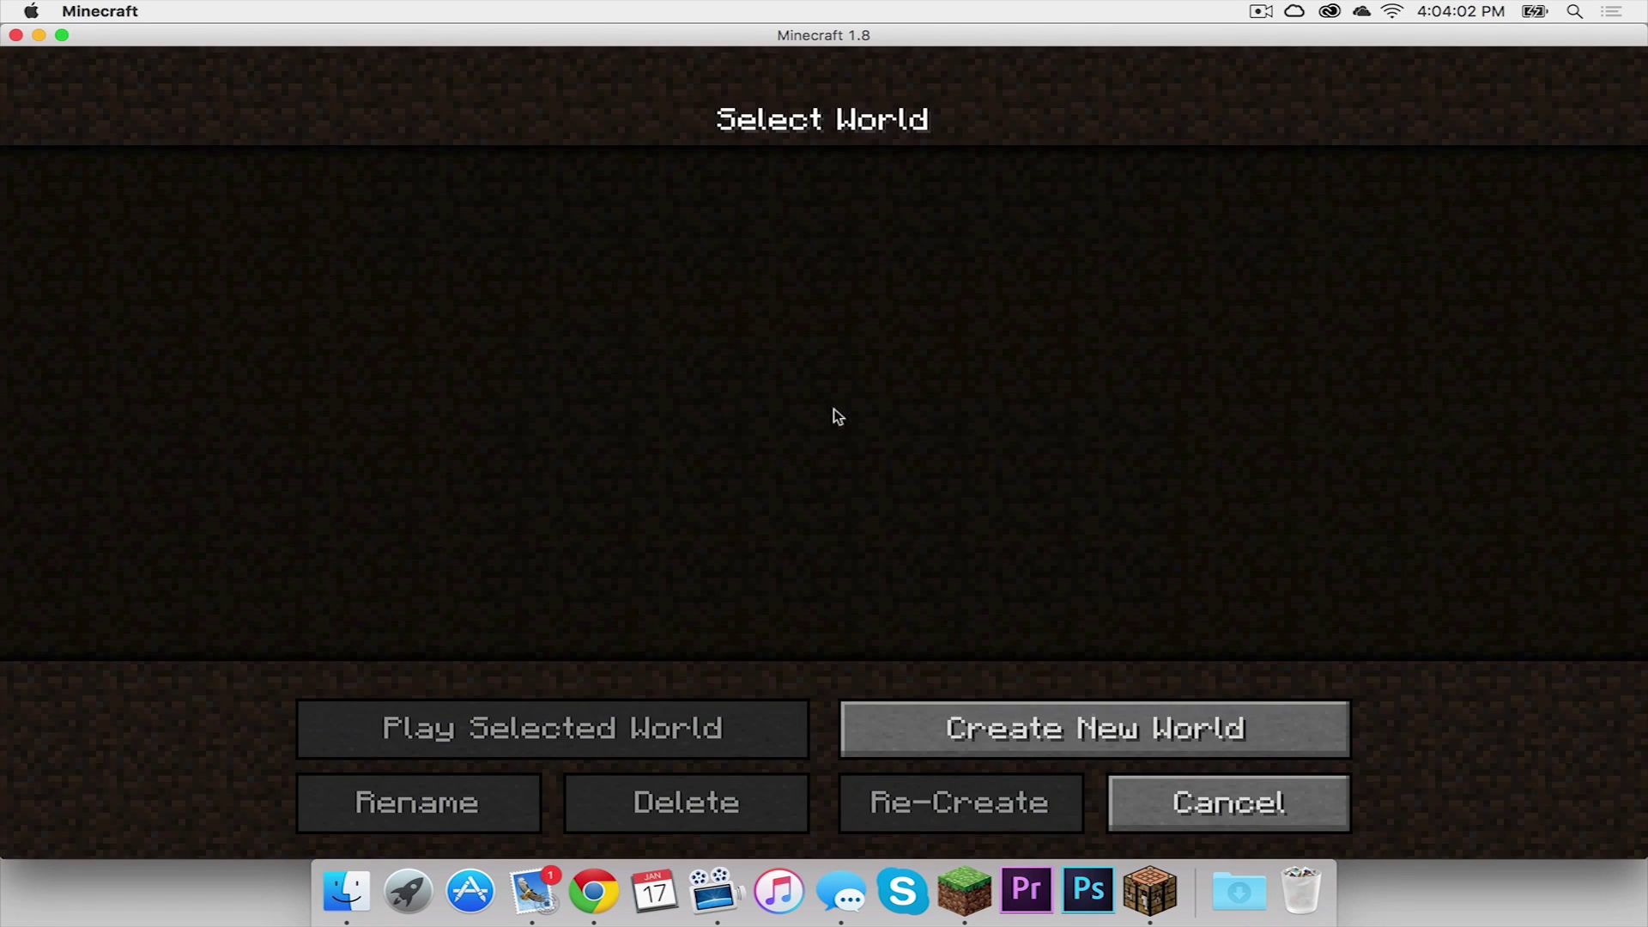
pyautogui.click(1032, 714)
pyautogui.click(826, 435)
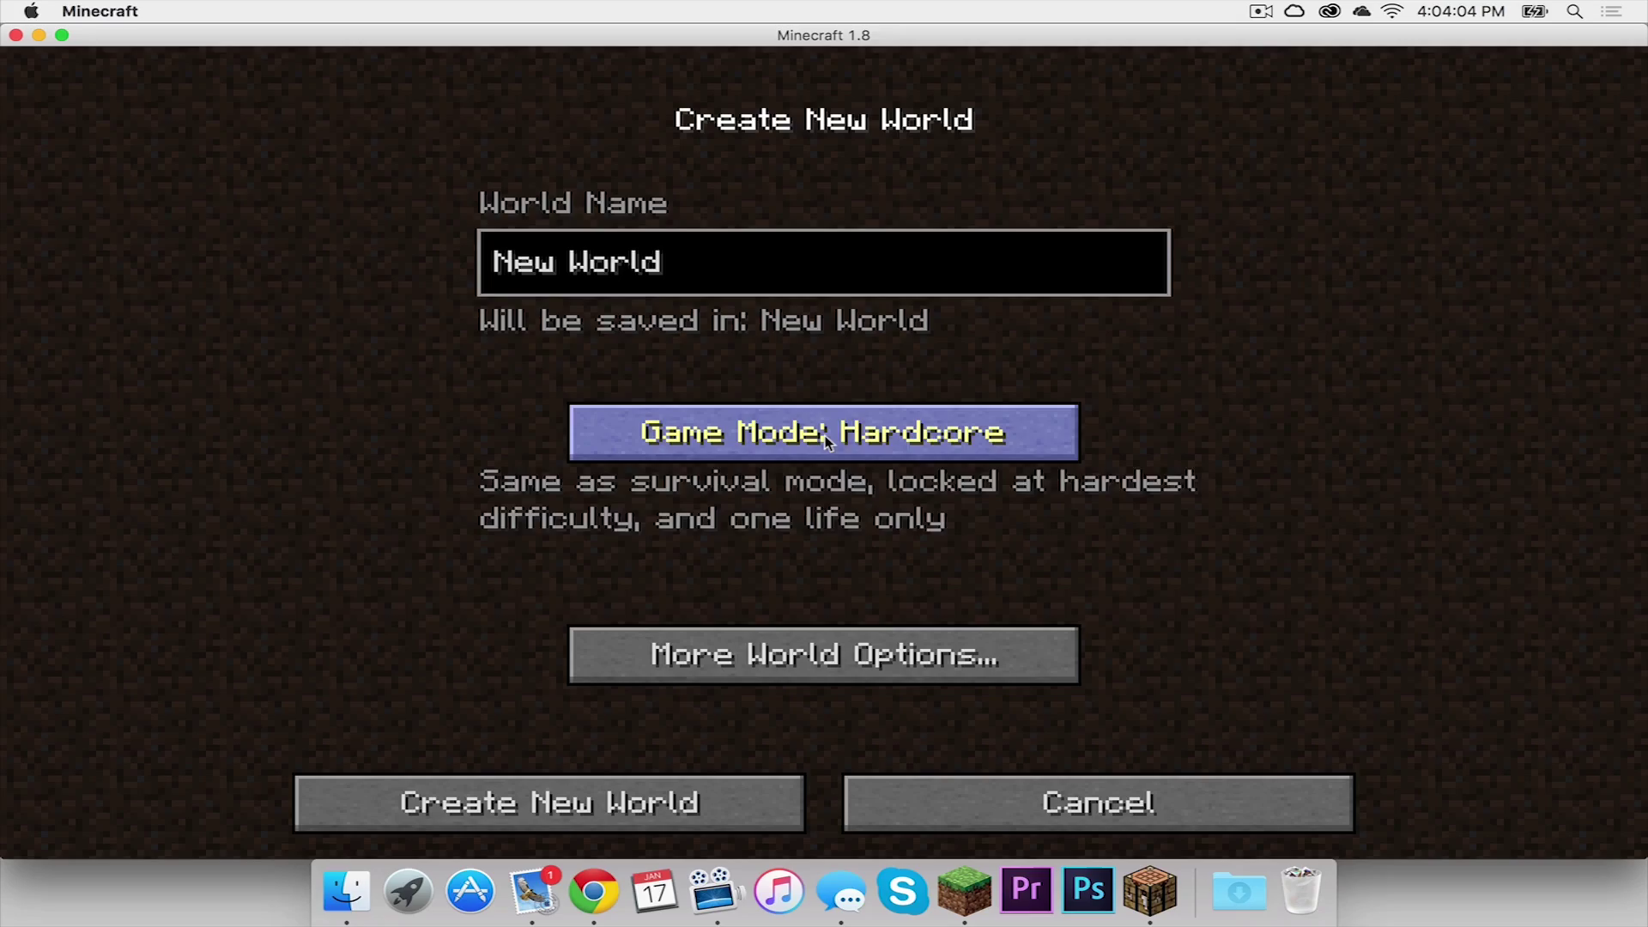
pyautogui.click(826, 435)
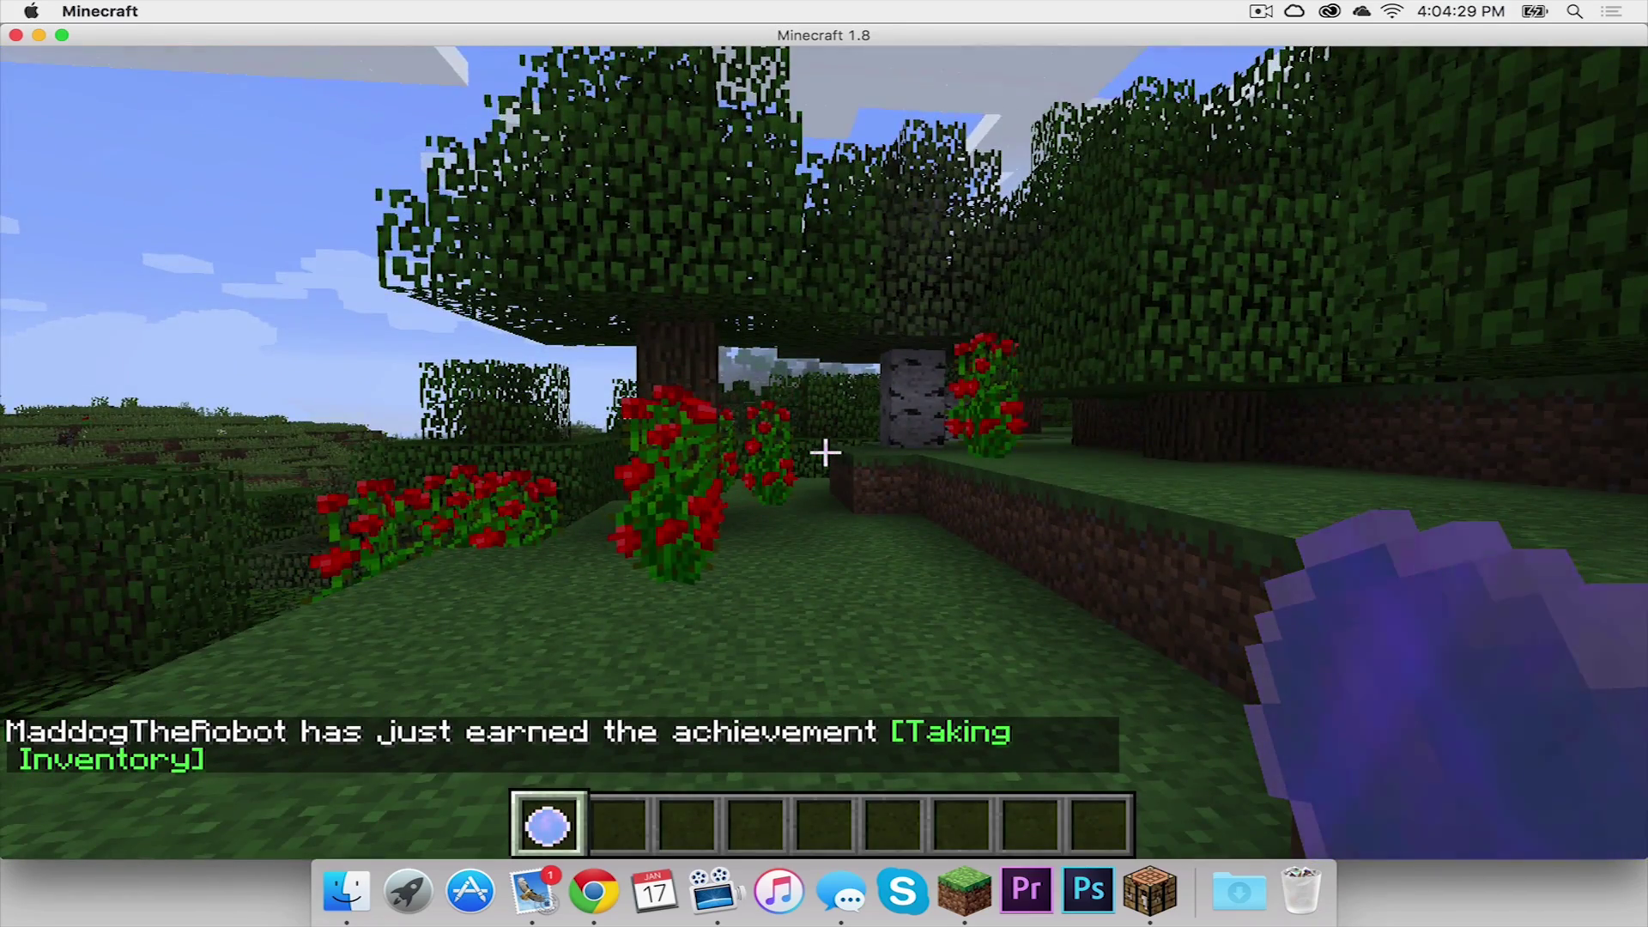
# In the new world, walk to the enchantment table and activate it to begin the Comes Alive setup
pyautogui.rightClick(825, 452)
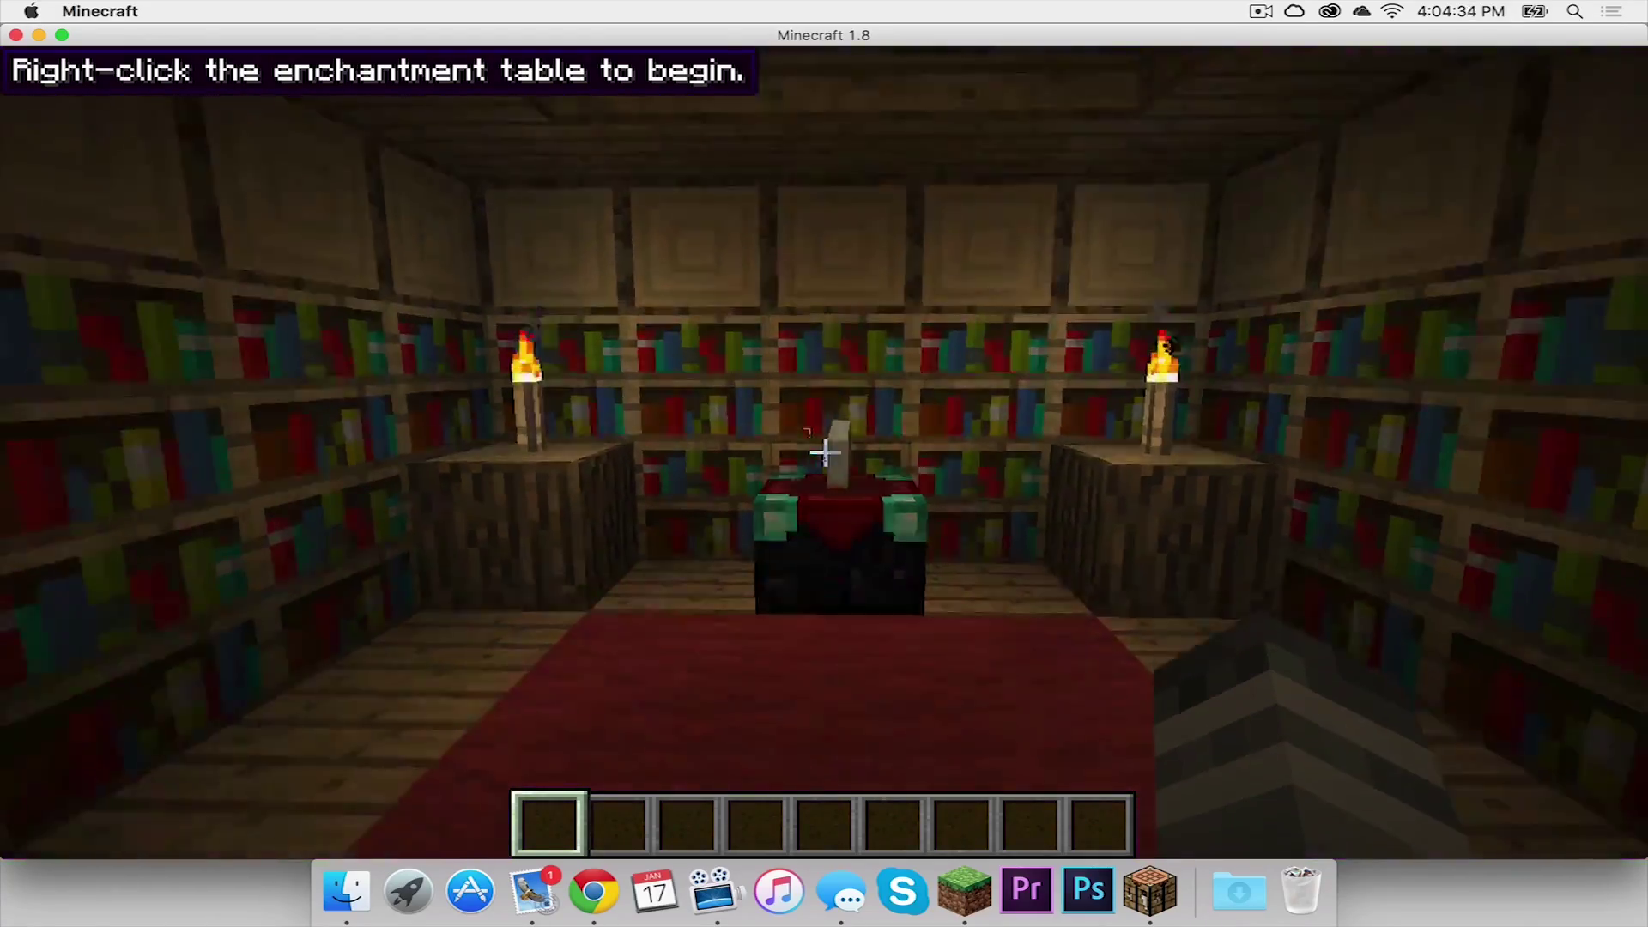
pyautogui.press('w')
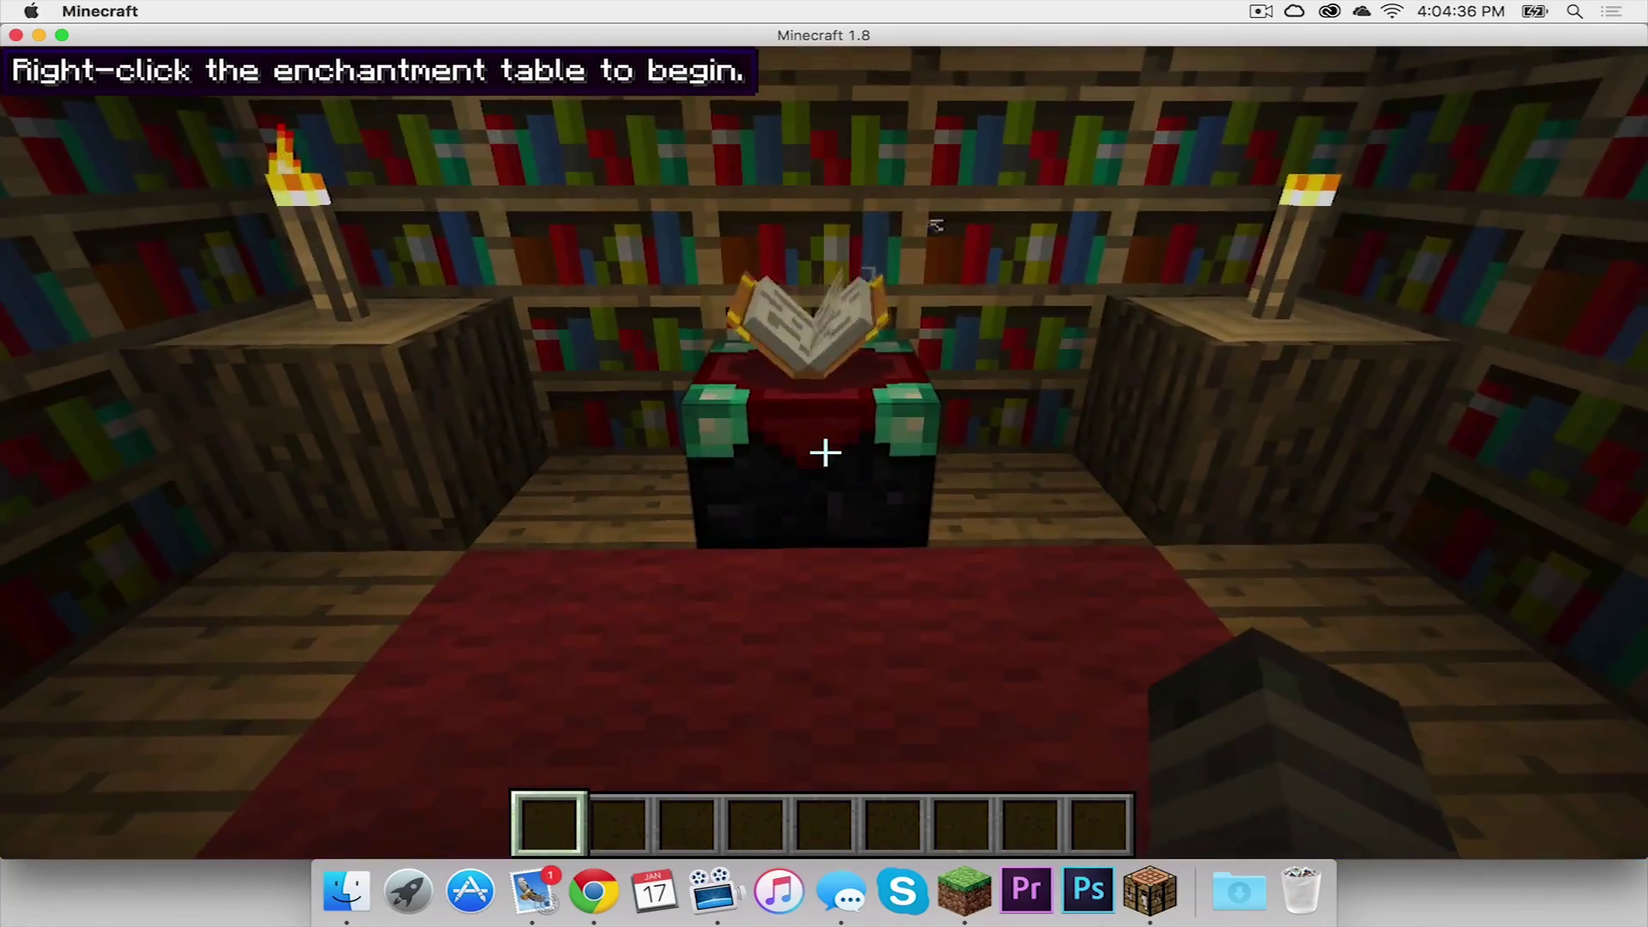
pyautogui.rightClick(825, 453)
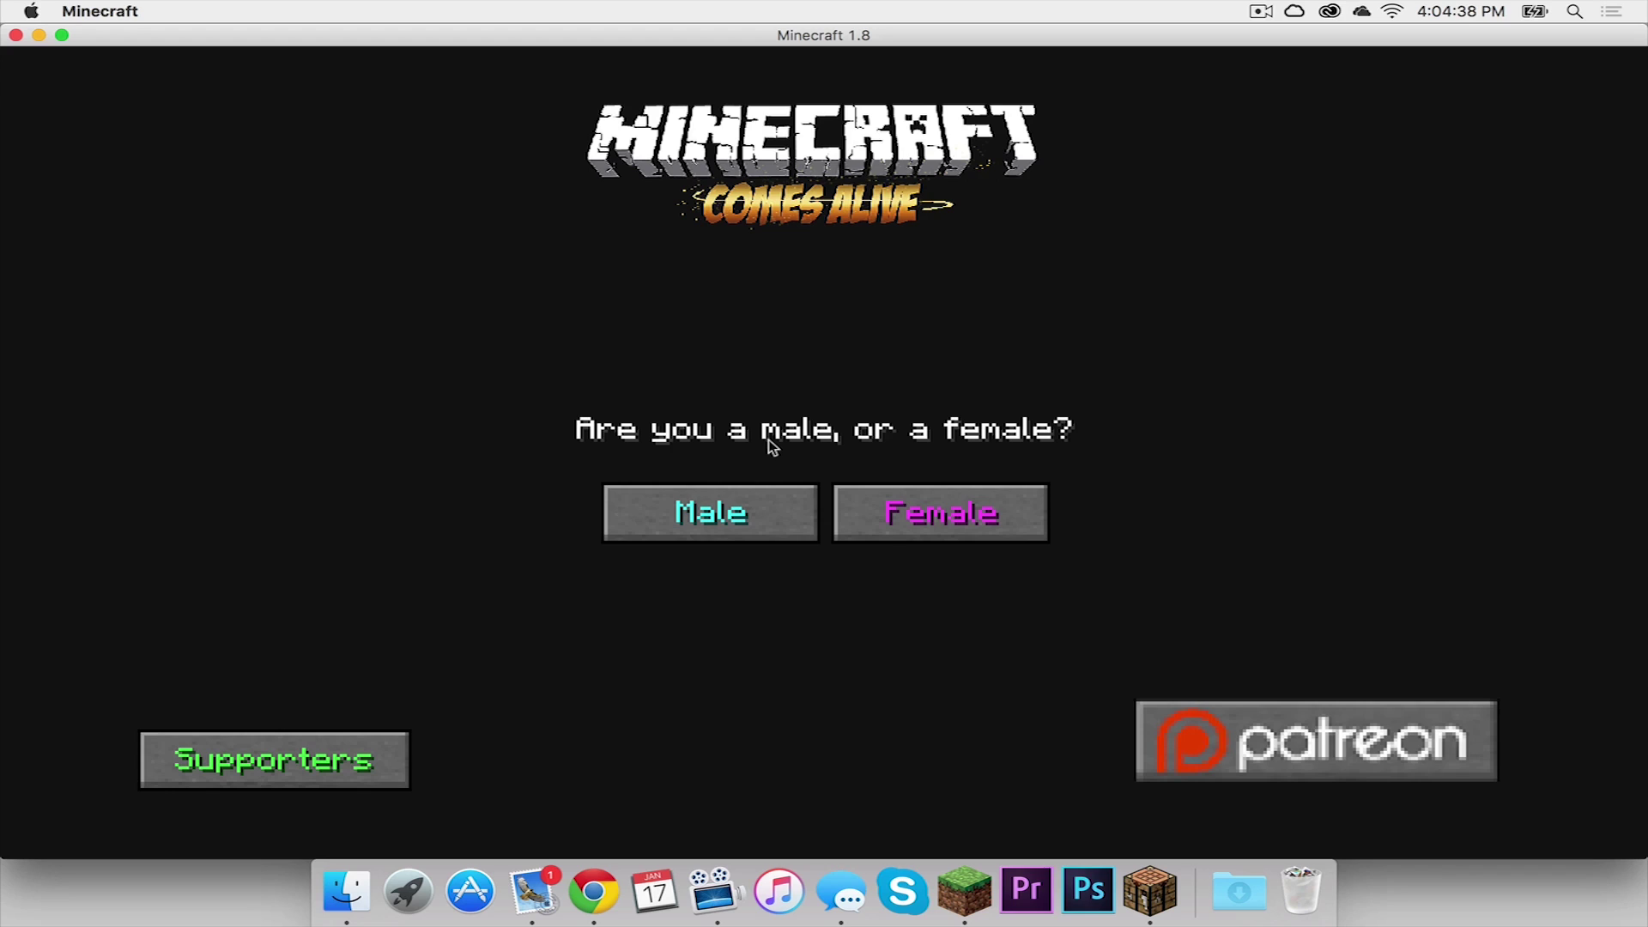
# Answer the setup as male preferring either, enter a new player name, and confirm the village destiny
pyautogui.click(715, 520)
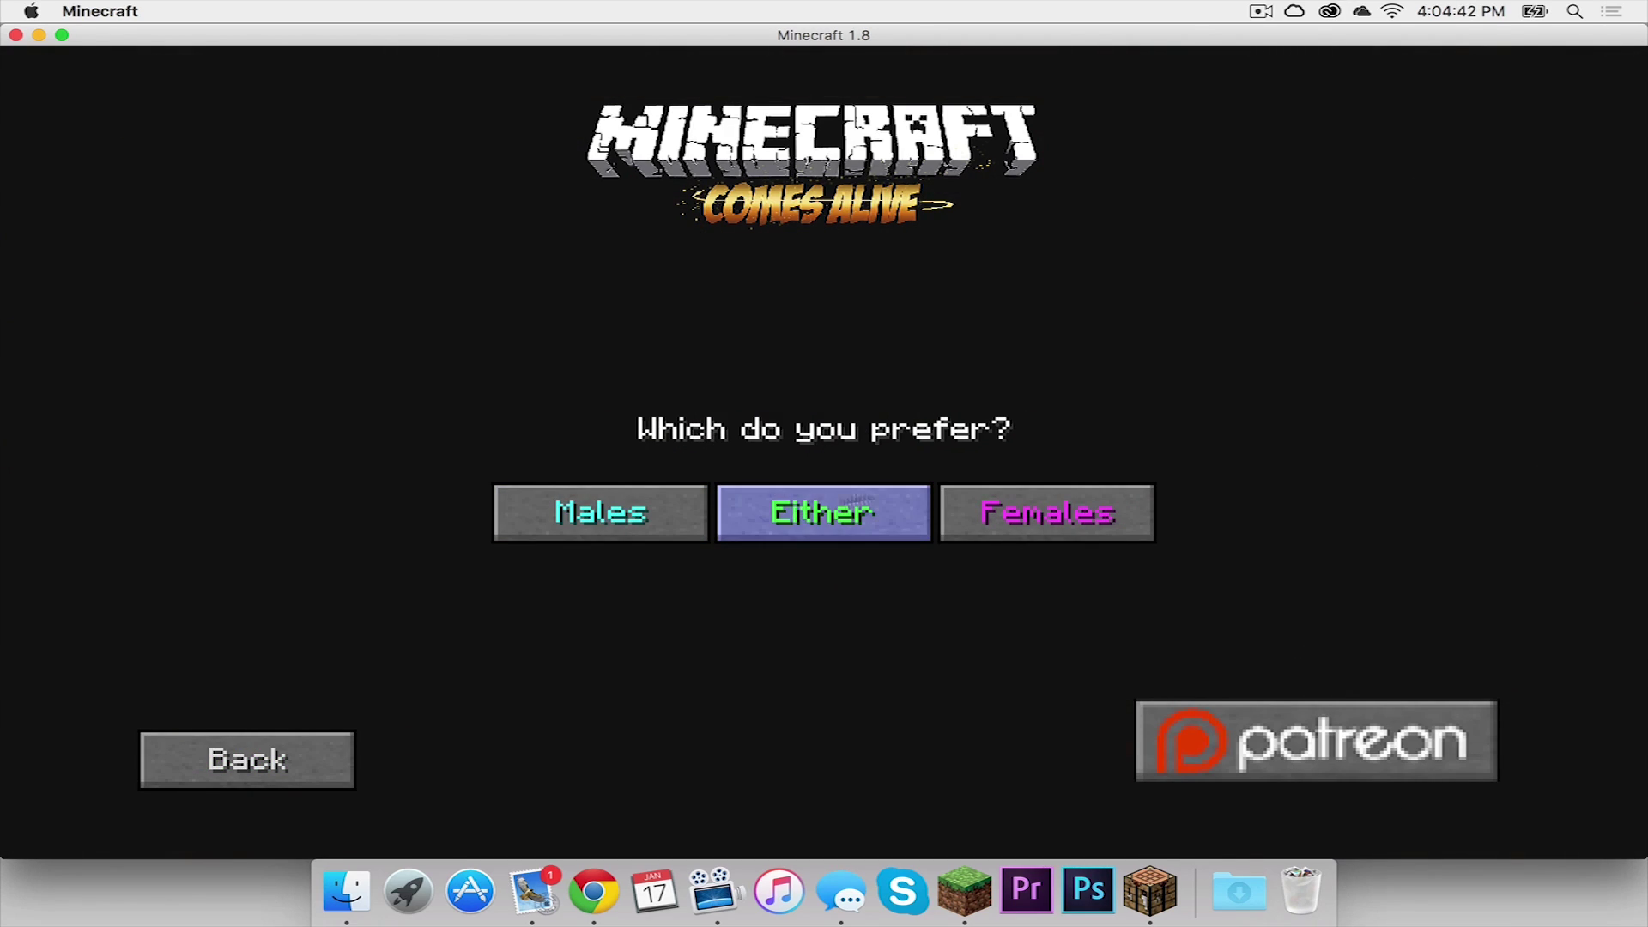
pyautogui.click(824, 512)
pyautogui.press('BackSpace')
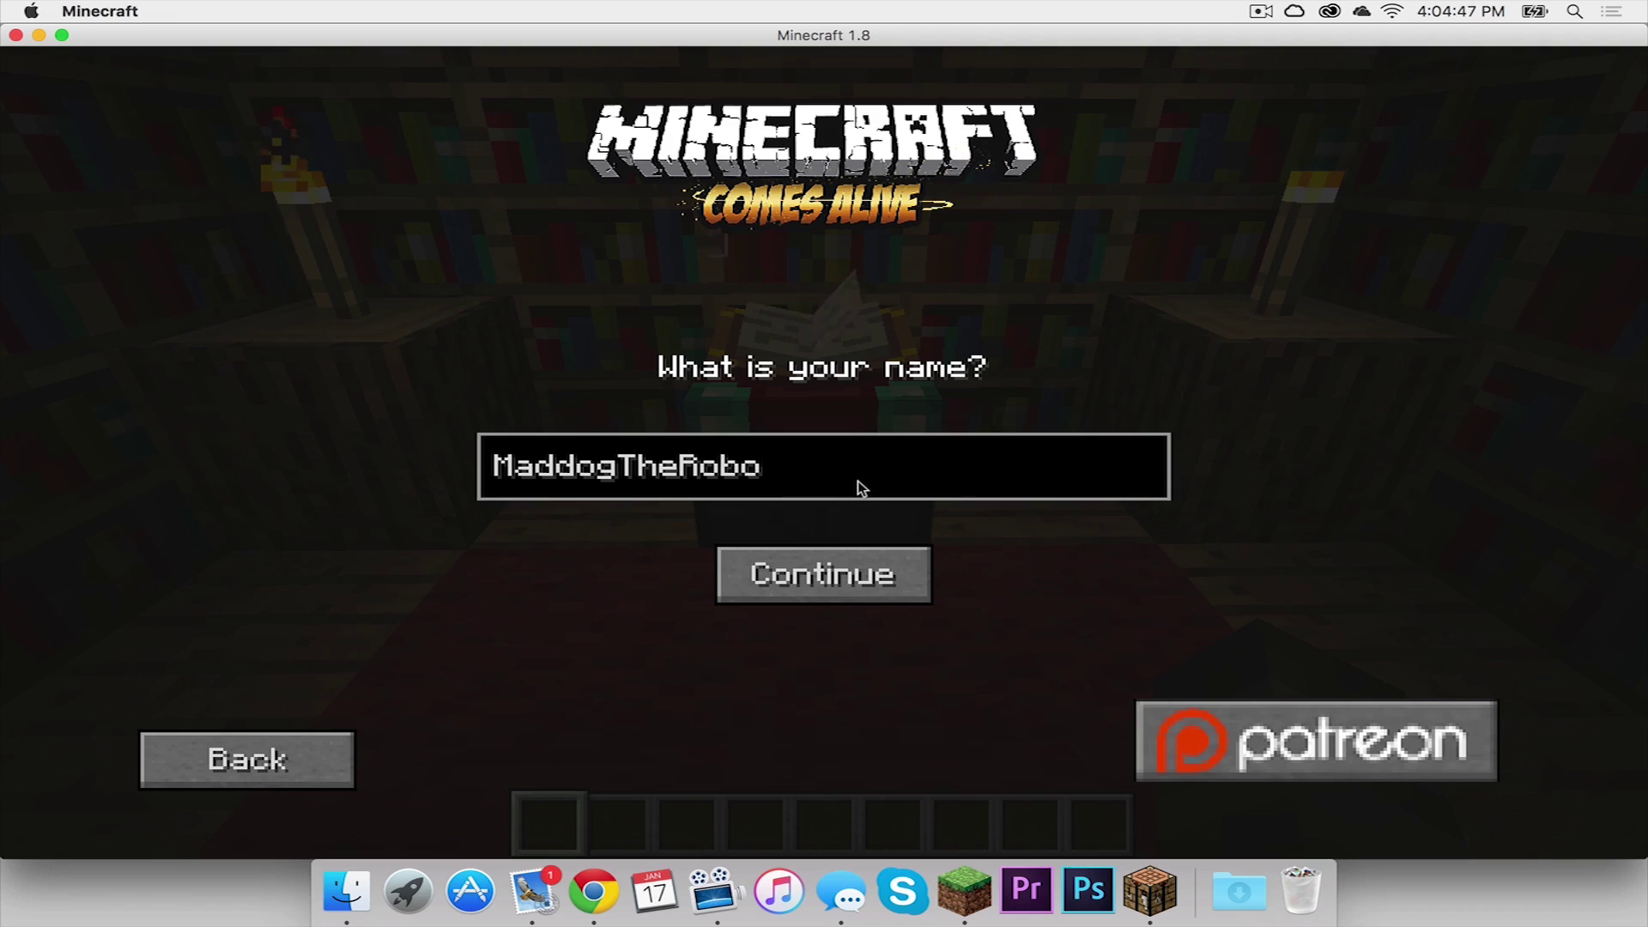
pyautogui.press('BackSpace')
pyautogui.press('BackSpace')
pyautogui.press('BackSpace')
pyautogui.press('BackSpace')
pyautogui.press('BackSpace')
pyautogui.press('BackSpace')
pyautogui.press('BackSpace')
pyautogui.press('BackSpace')
pyautogui.press('BackSpace')
pyautogui.press('BackSpace')
pyautogui.press('BackSpace')
pyautogui.press('BackSpace')
pyautogui.press('BackSpace')
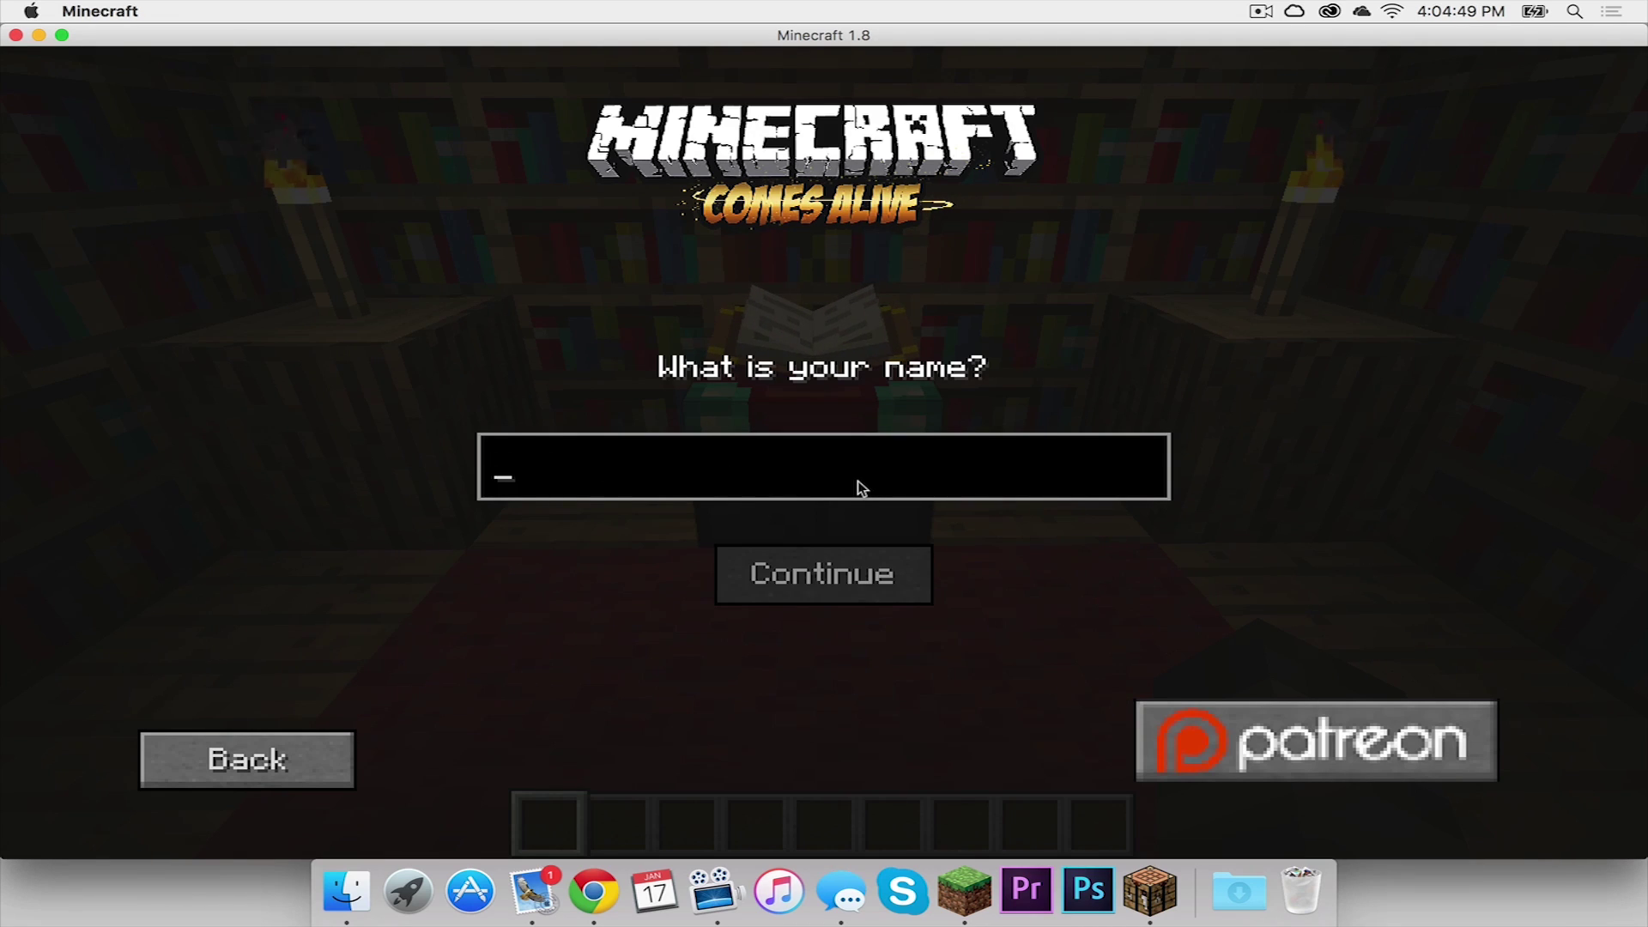
pyautogui.write('Sam')
pyautogui.click(823, 576)
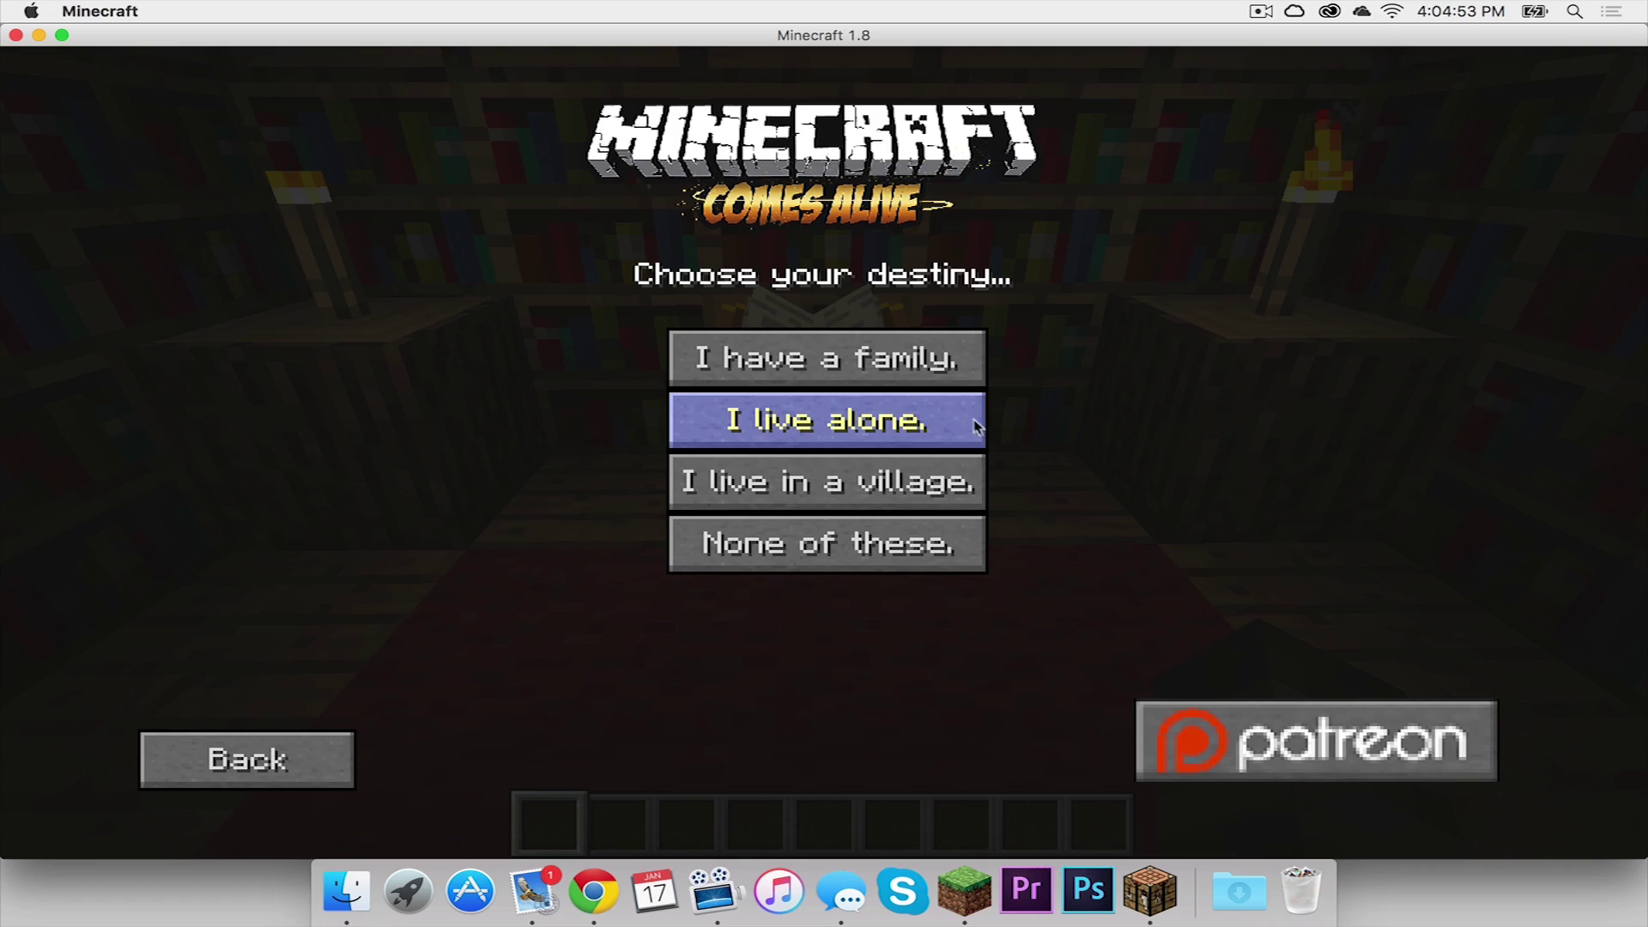
pyautogui.click(864, 482)
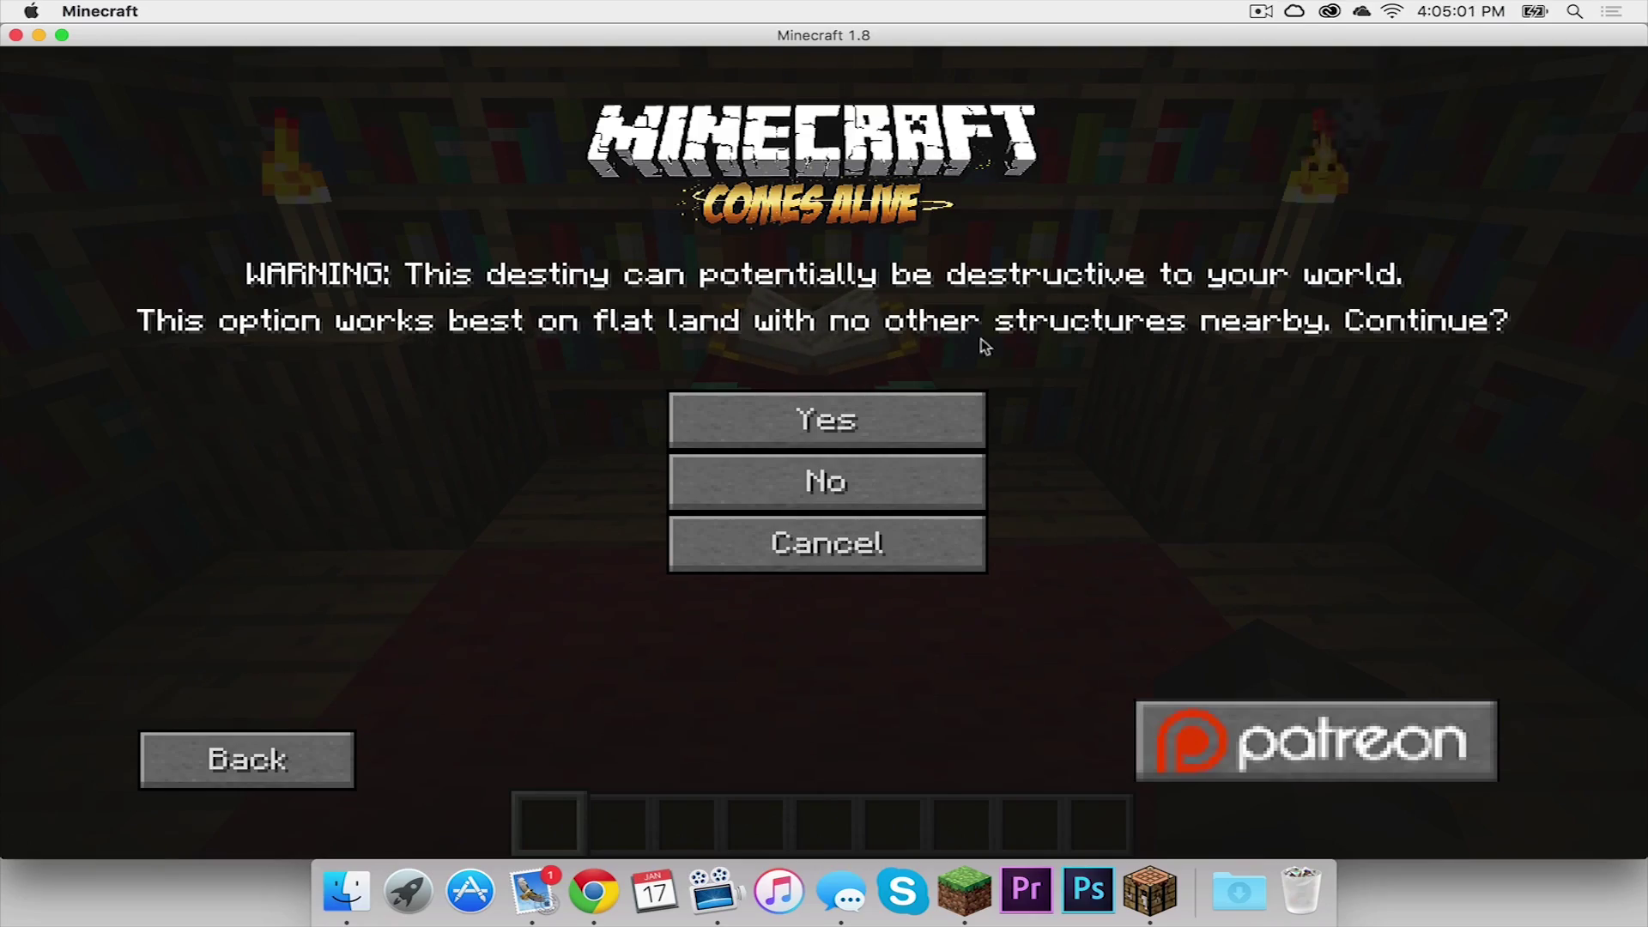
pyautogui.click(823, 418)
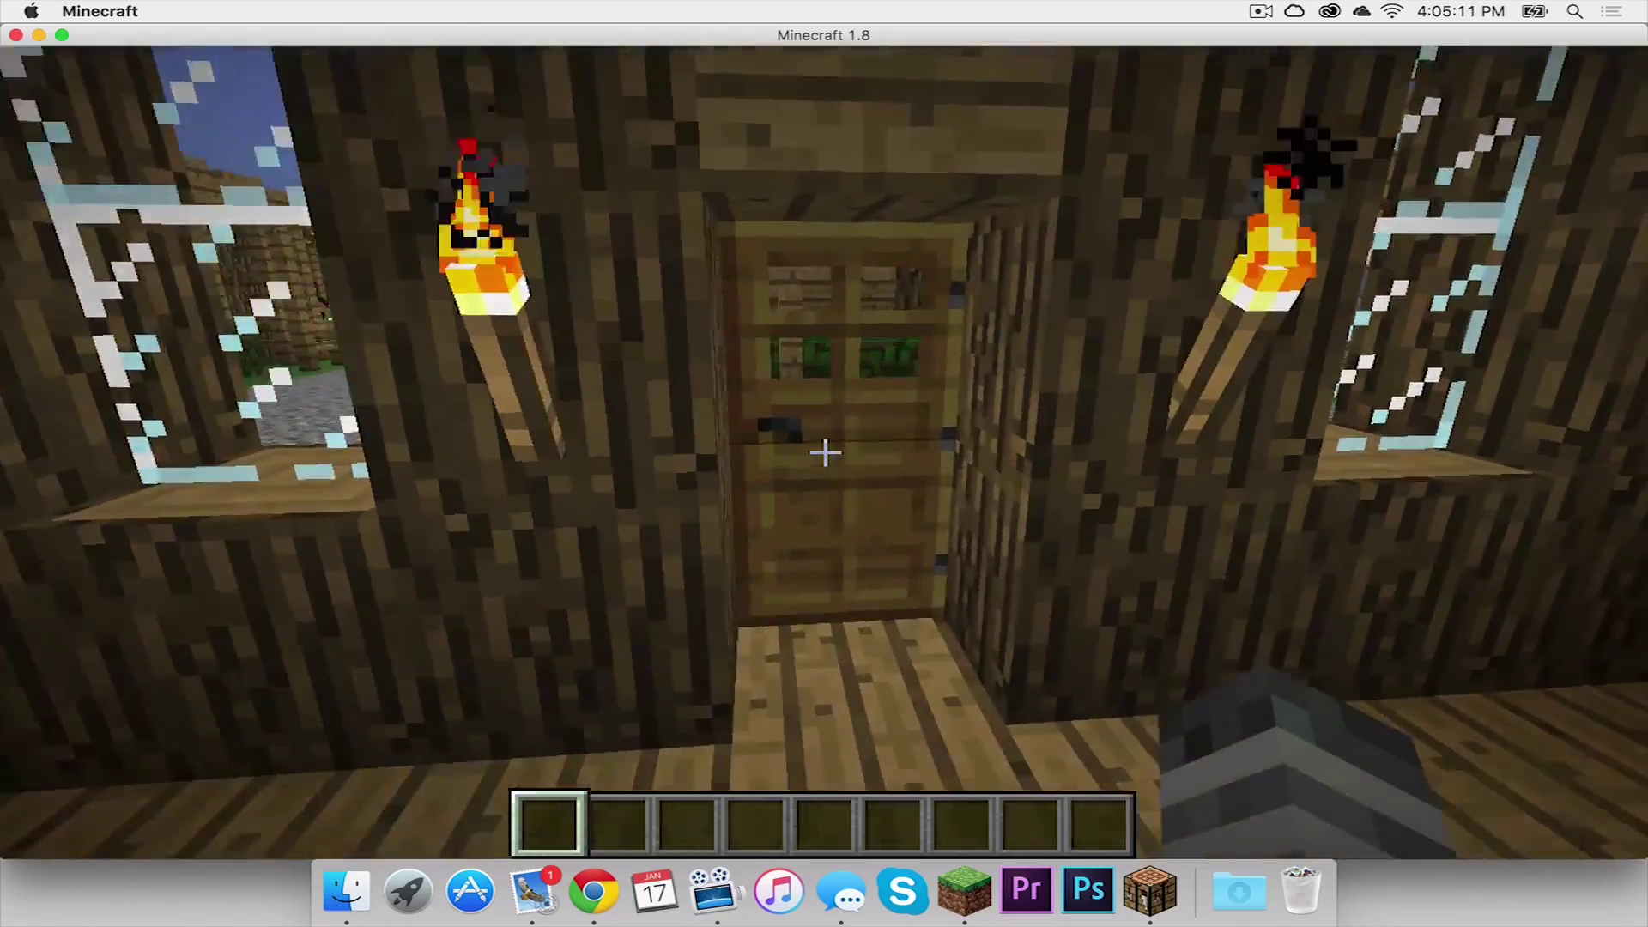
# Leave the house, fly above the village to survey it, then land and open the creative inventory
pyautogui.rightClick(825, 452)
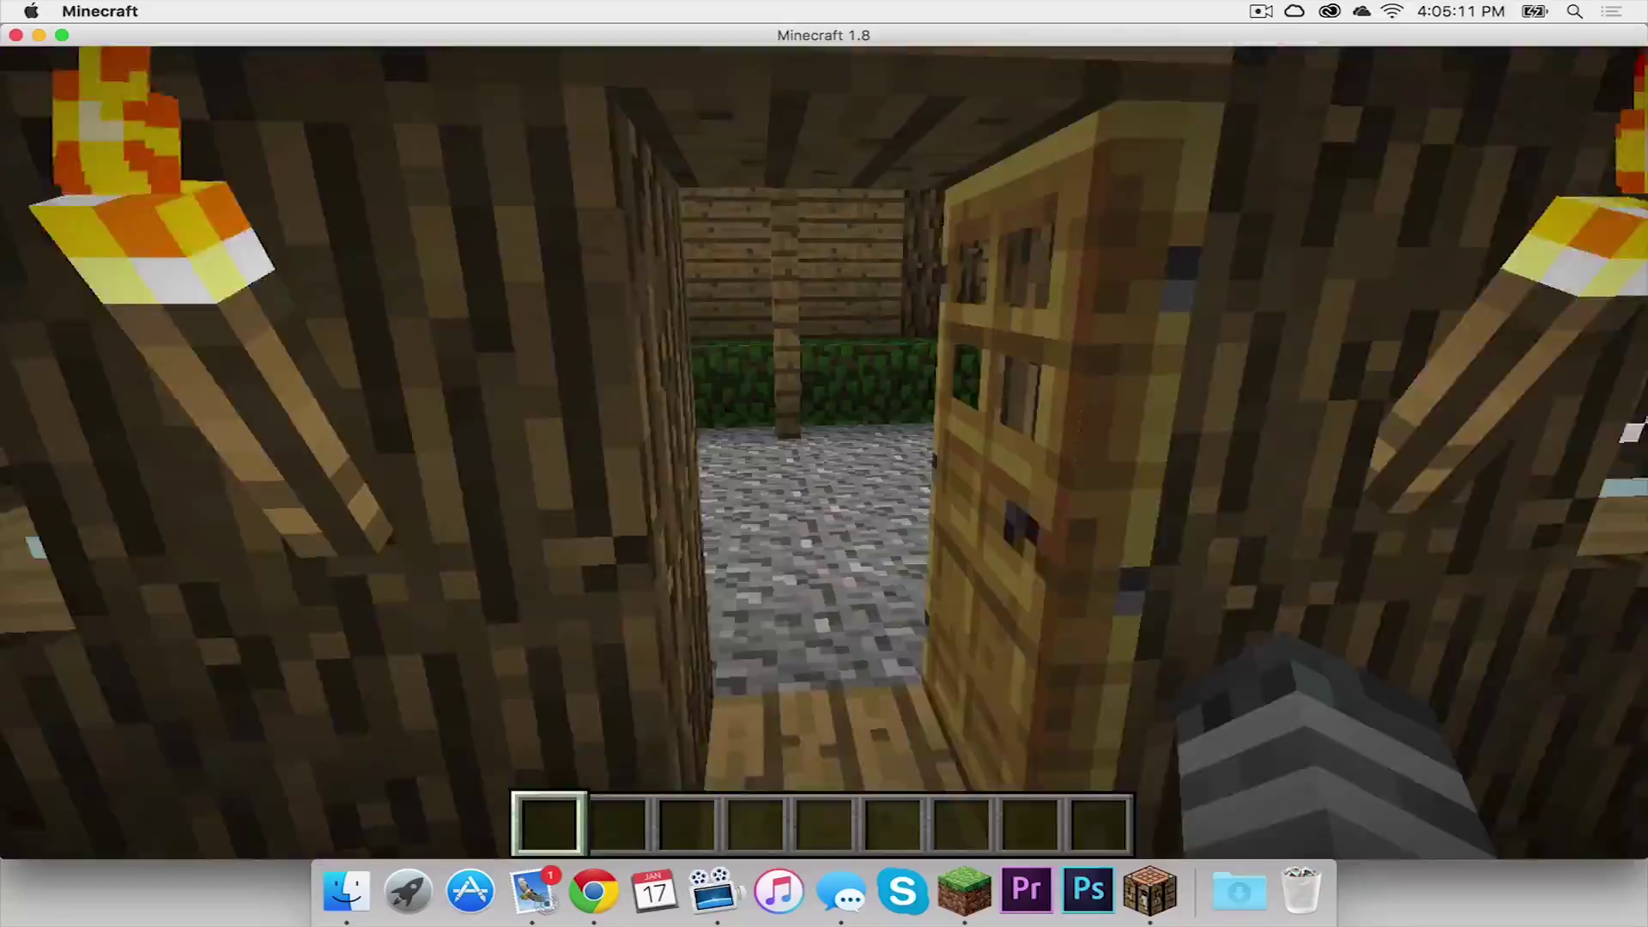
pyautogui.press('w')
pyautogui.press('s')
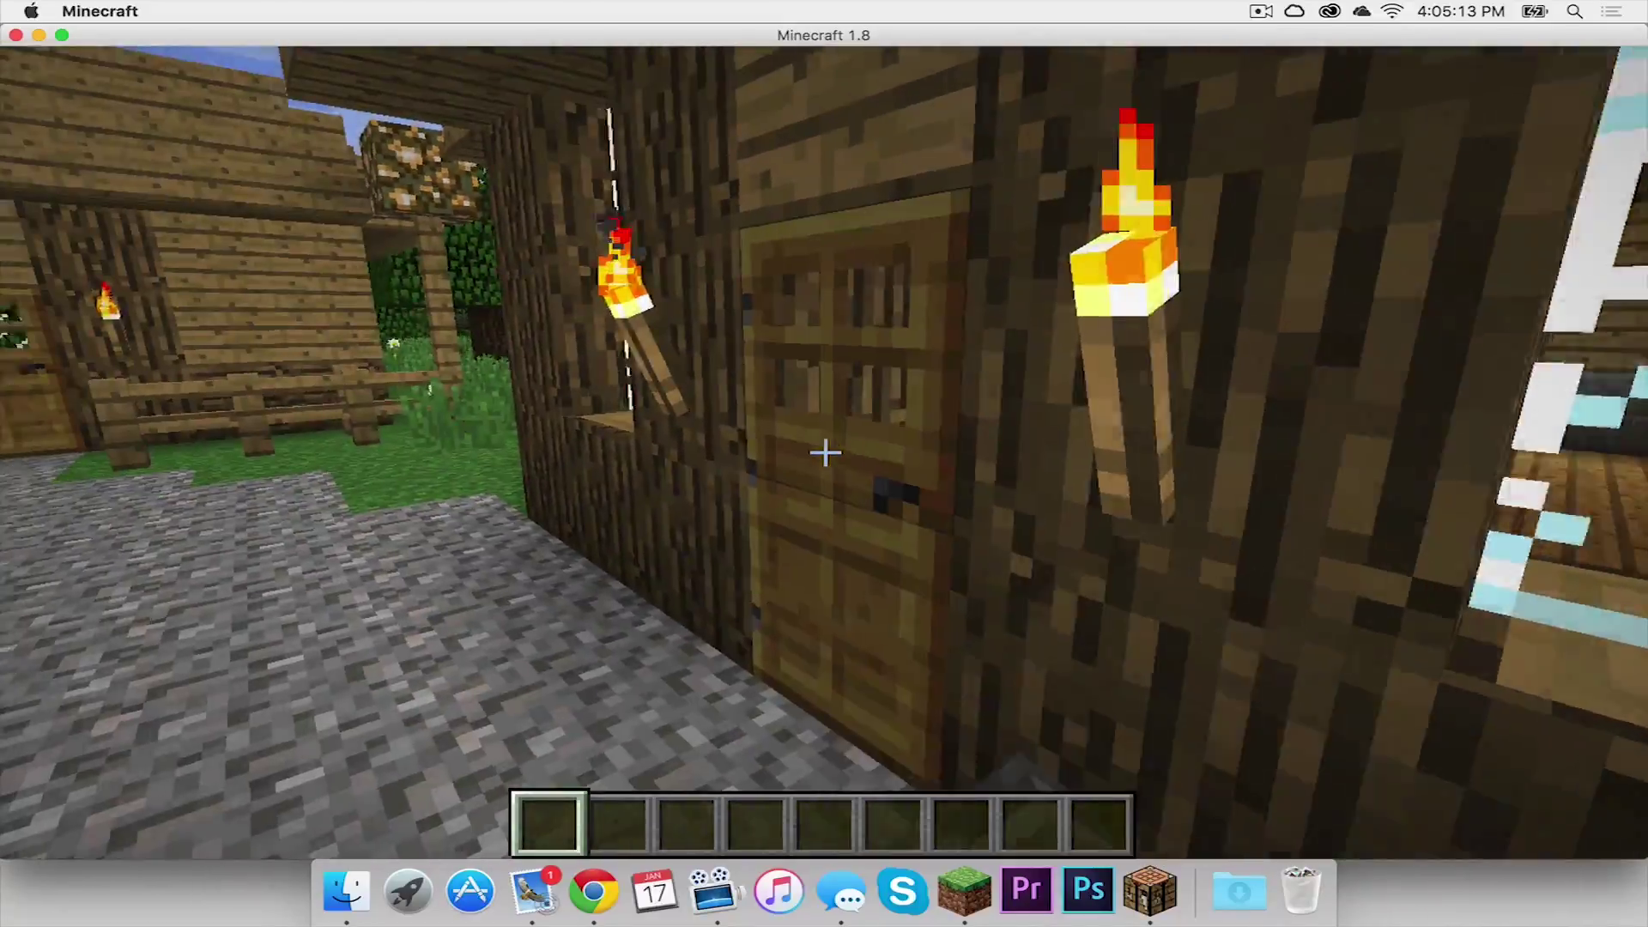
pyautogui.press('space')
pyautogui.press('space')
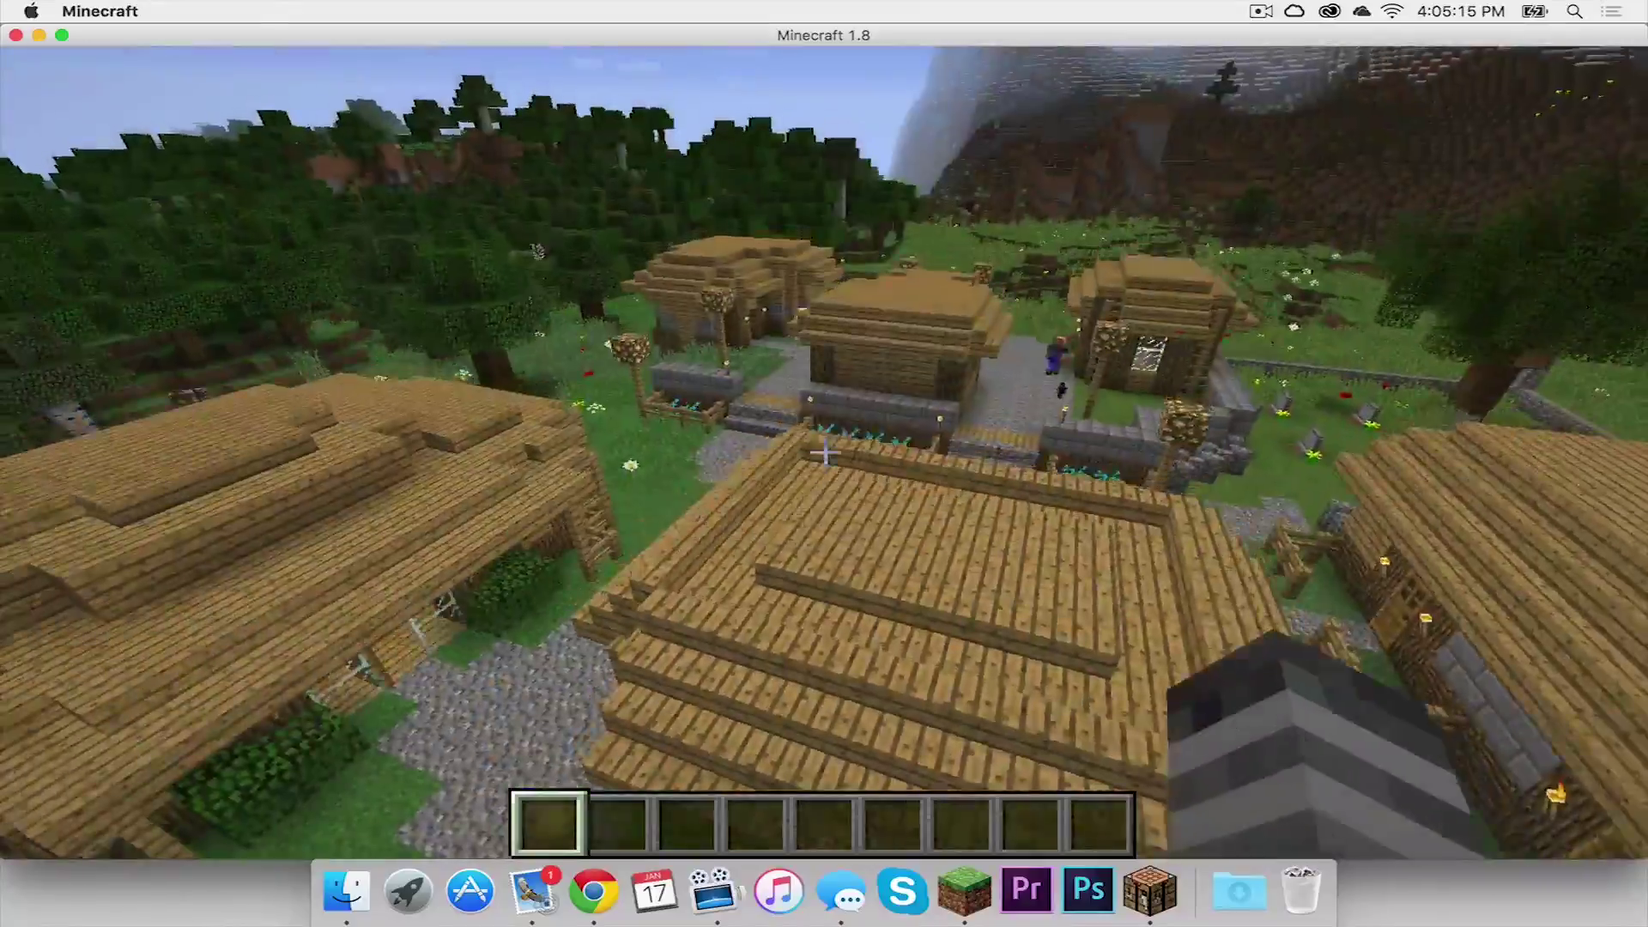
pyautogui.press('w')
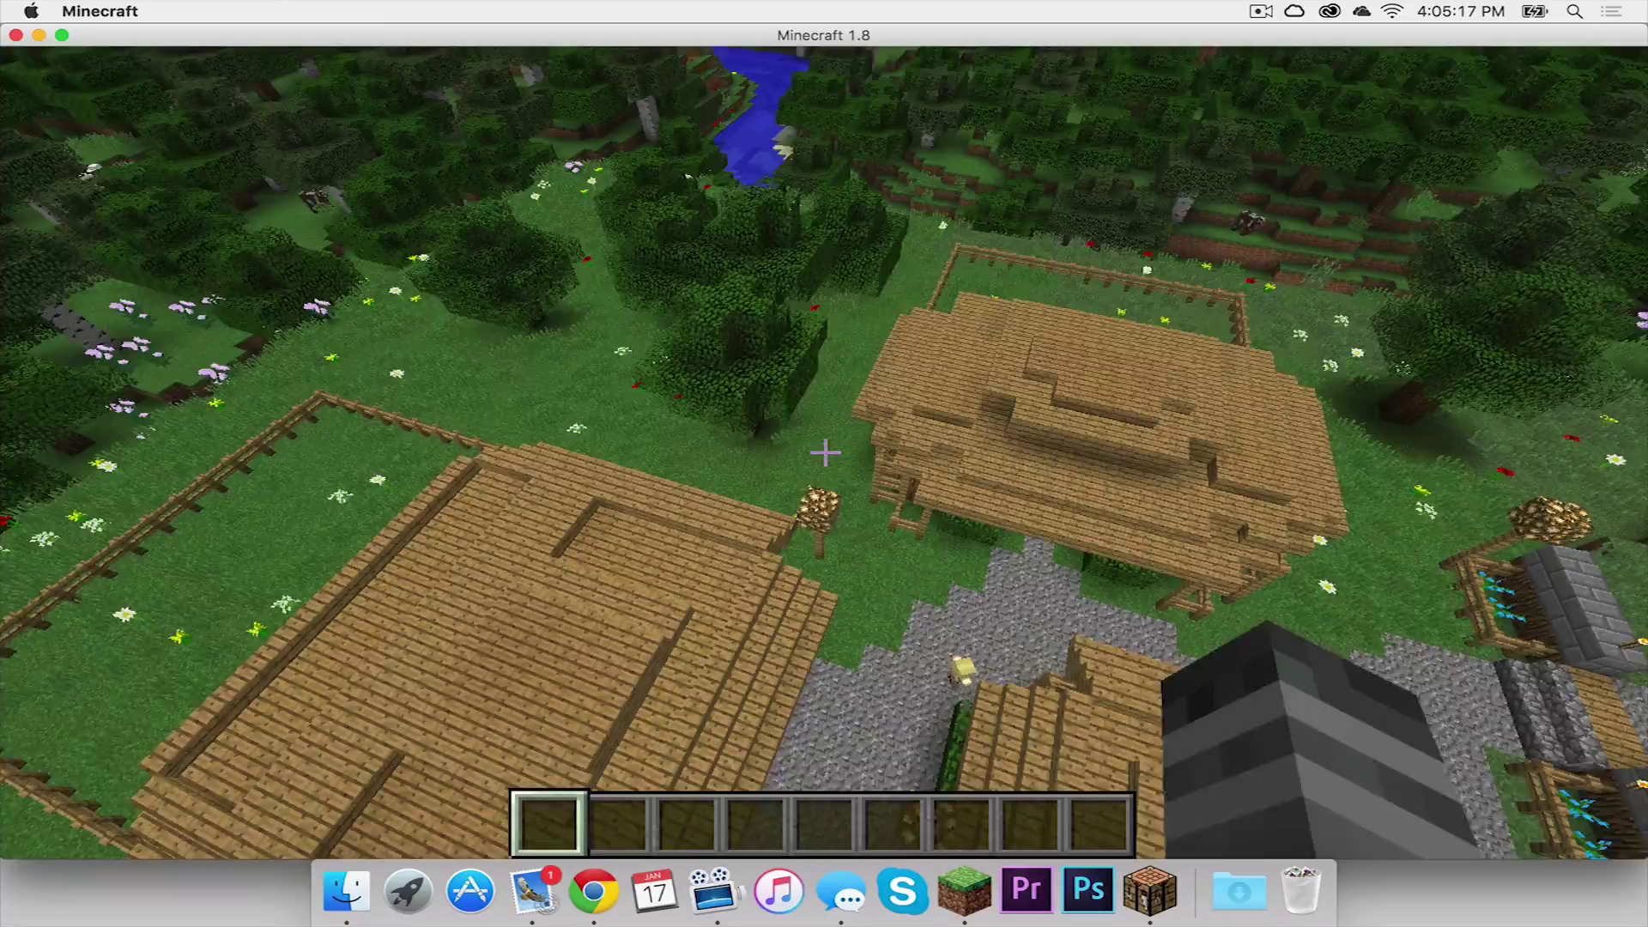
pyautogui.press('shift')
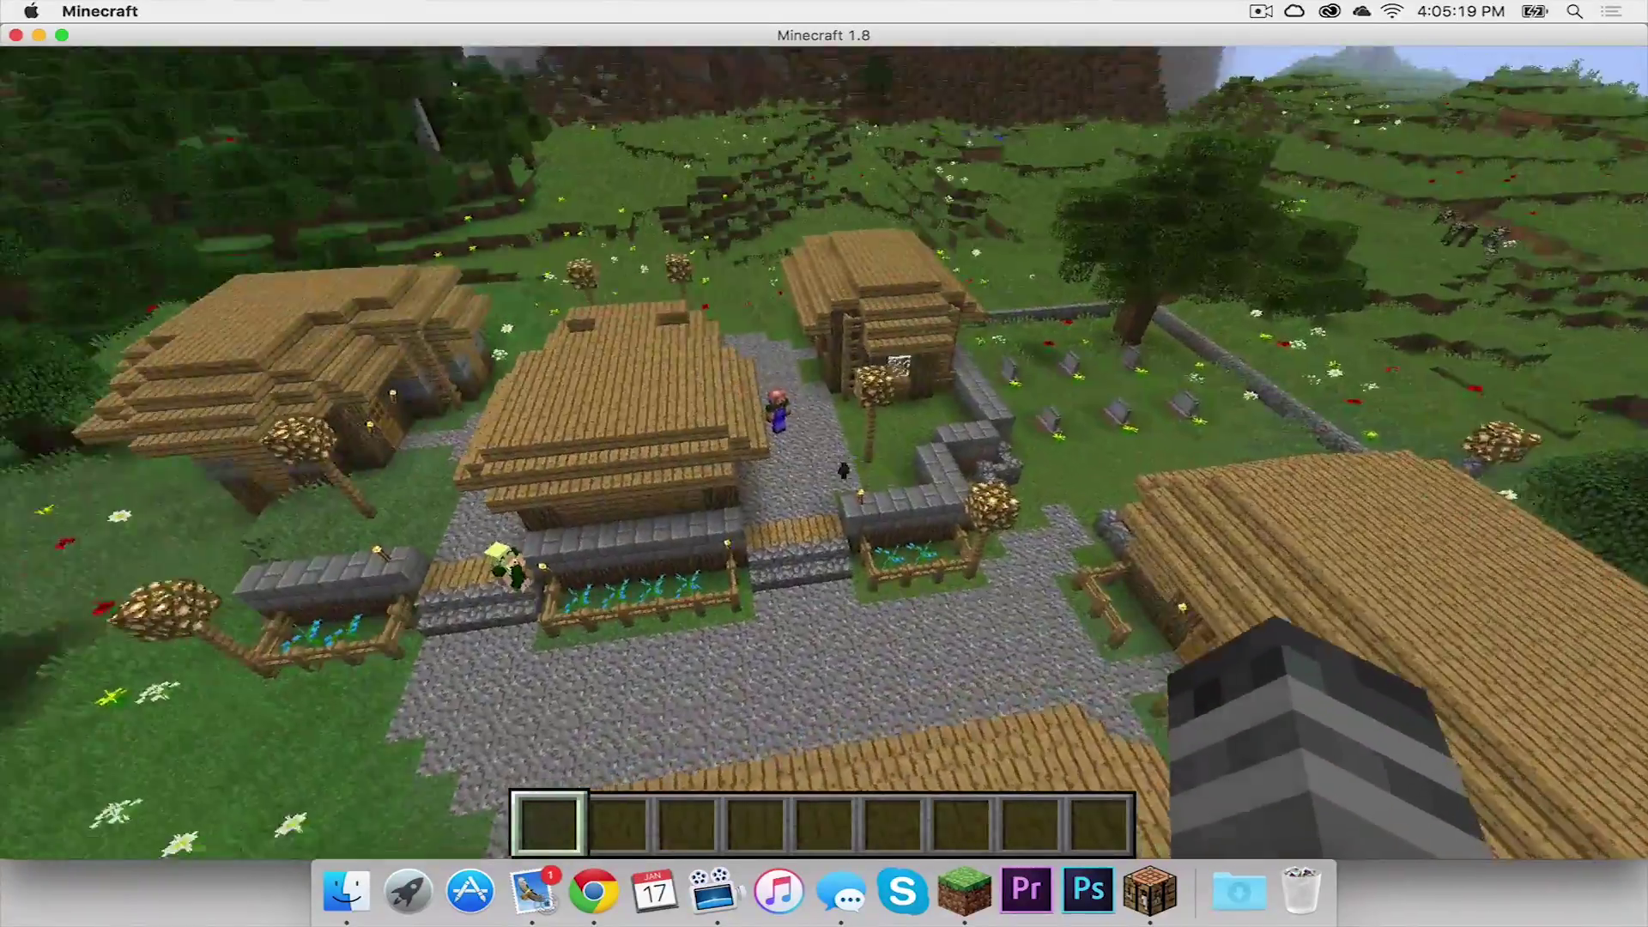
pyautogui.press('shift')
pyautogui.press('w')
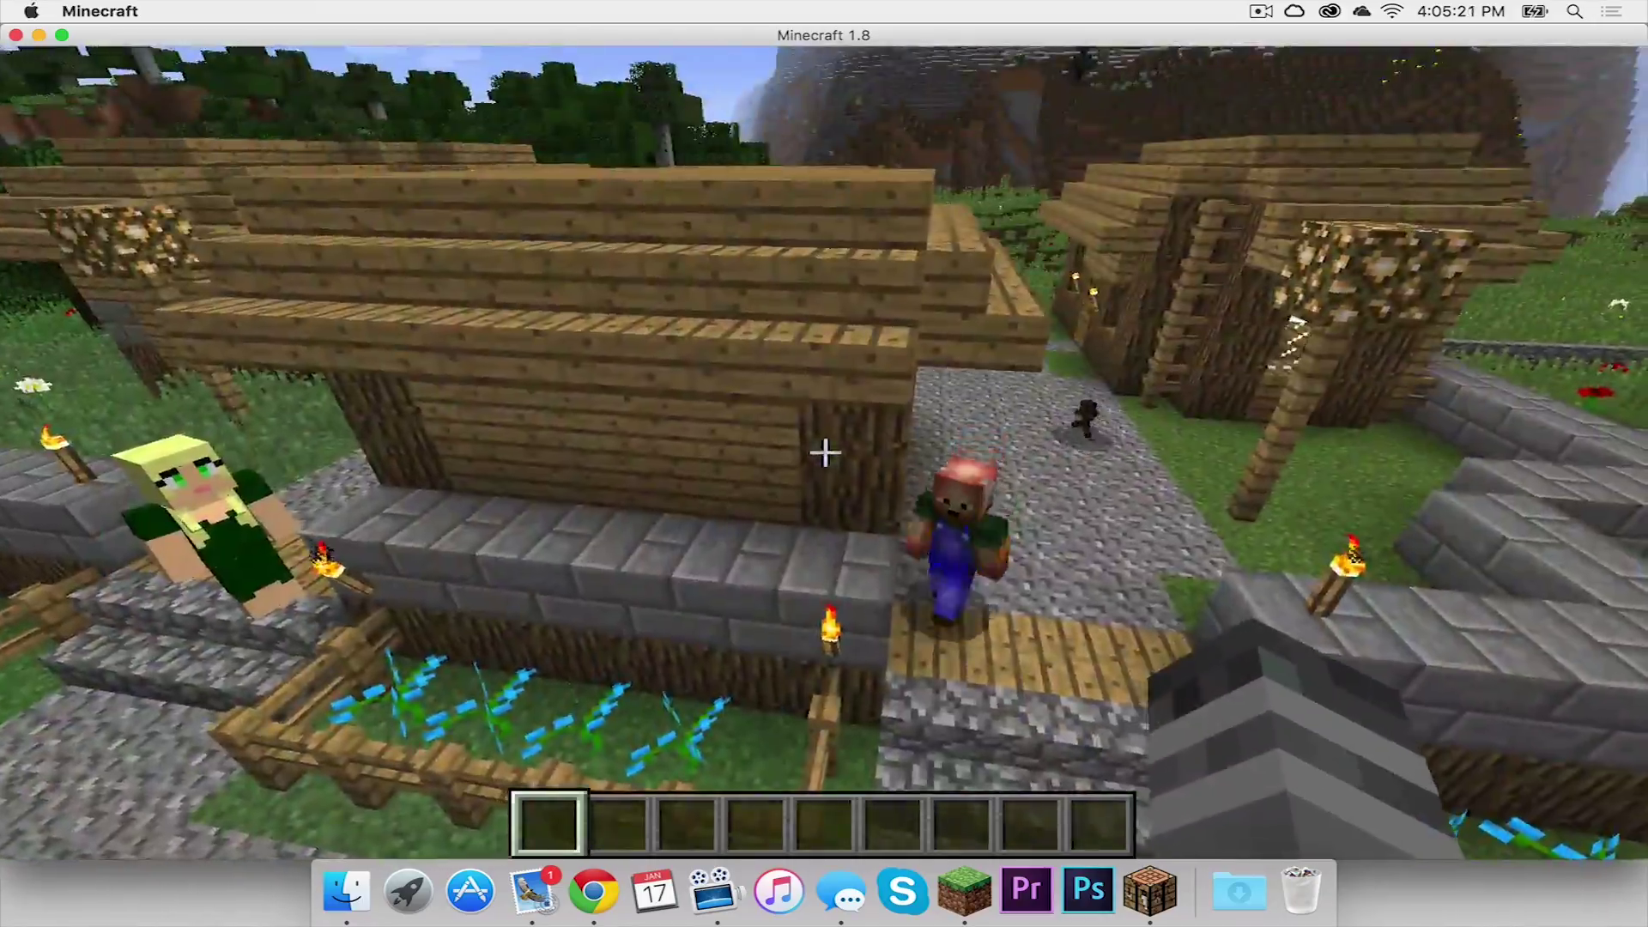
pyautogui.press('e')
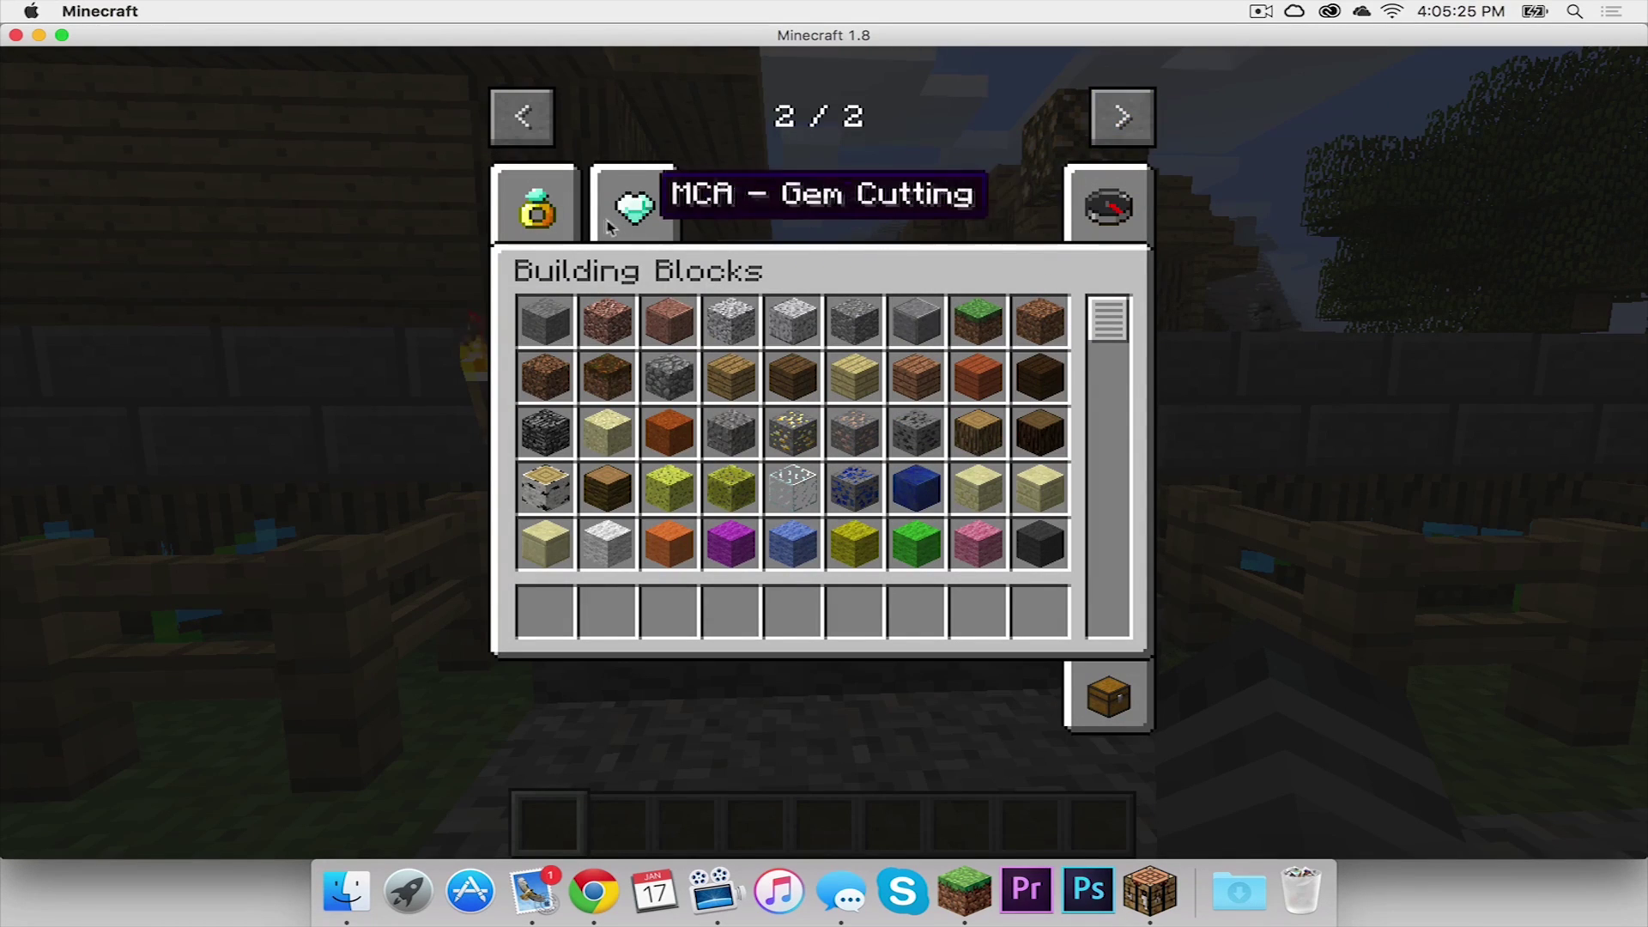
# Browse the Minecraft Comes Alive creative tab items, then switch to the MCA - Gem Cutting tab
pyautogui.click(541, 211)
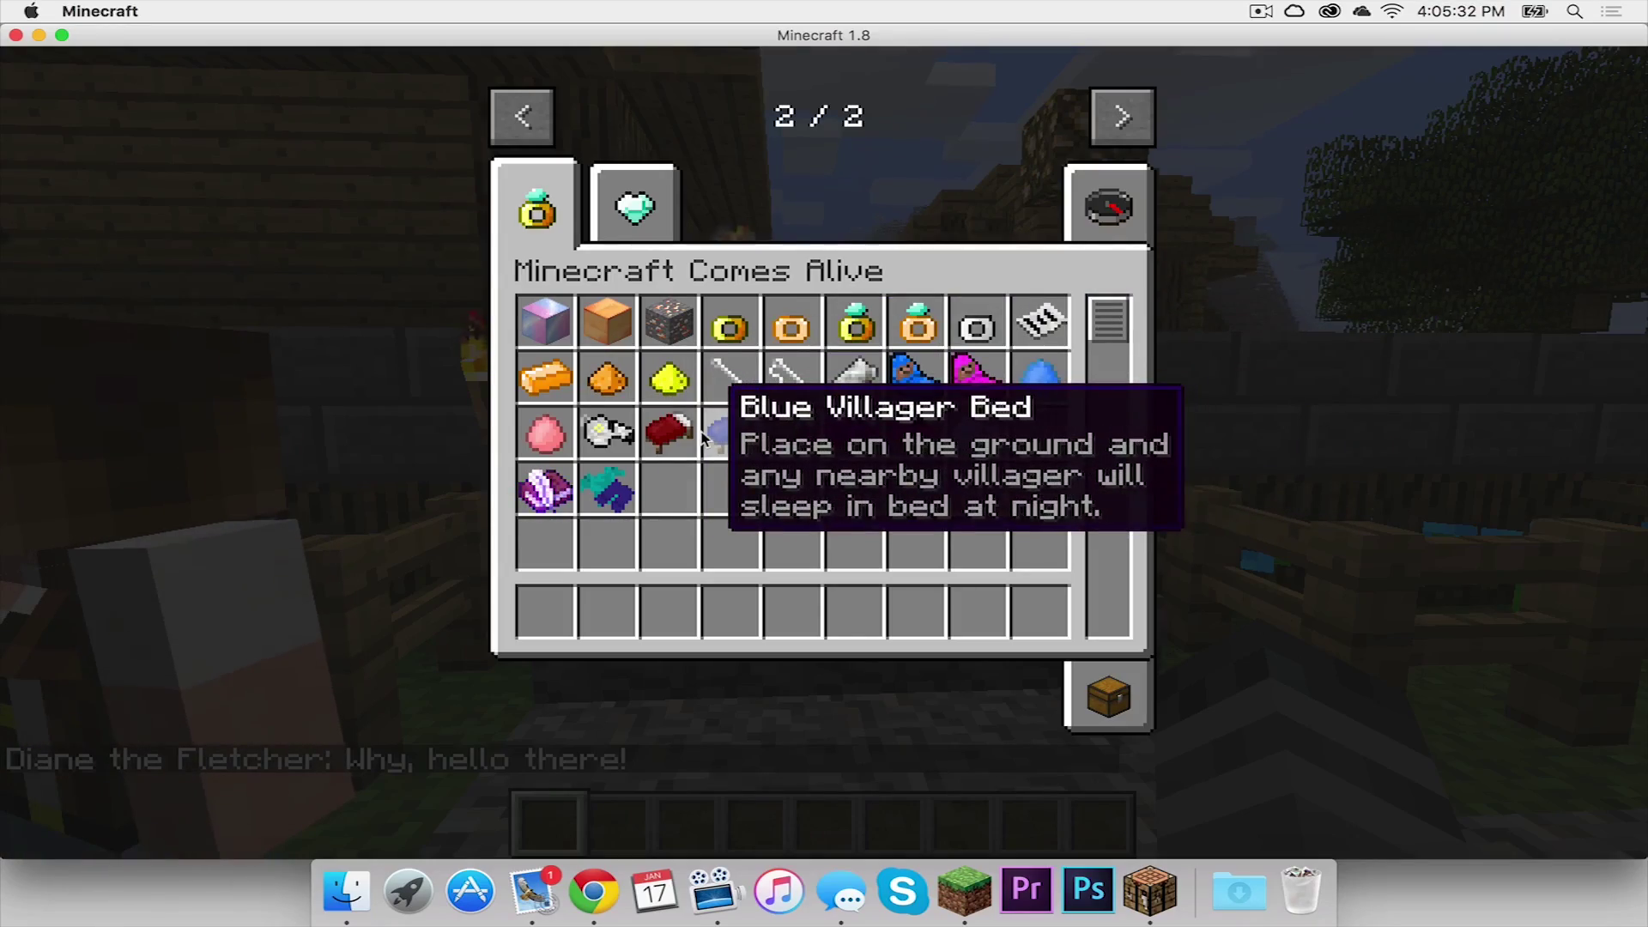
pyautogui.press('e')
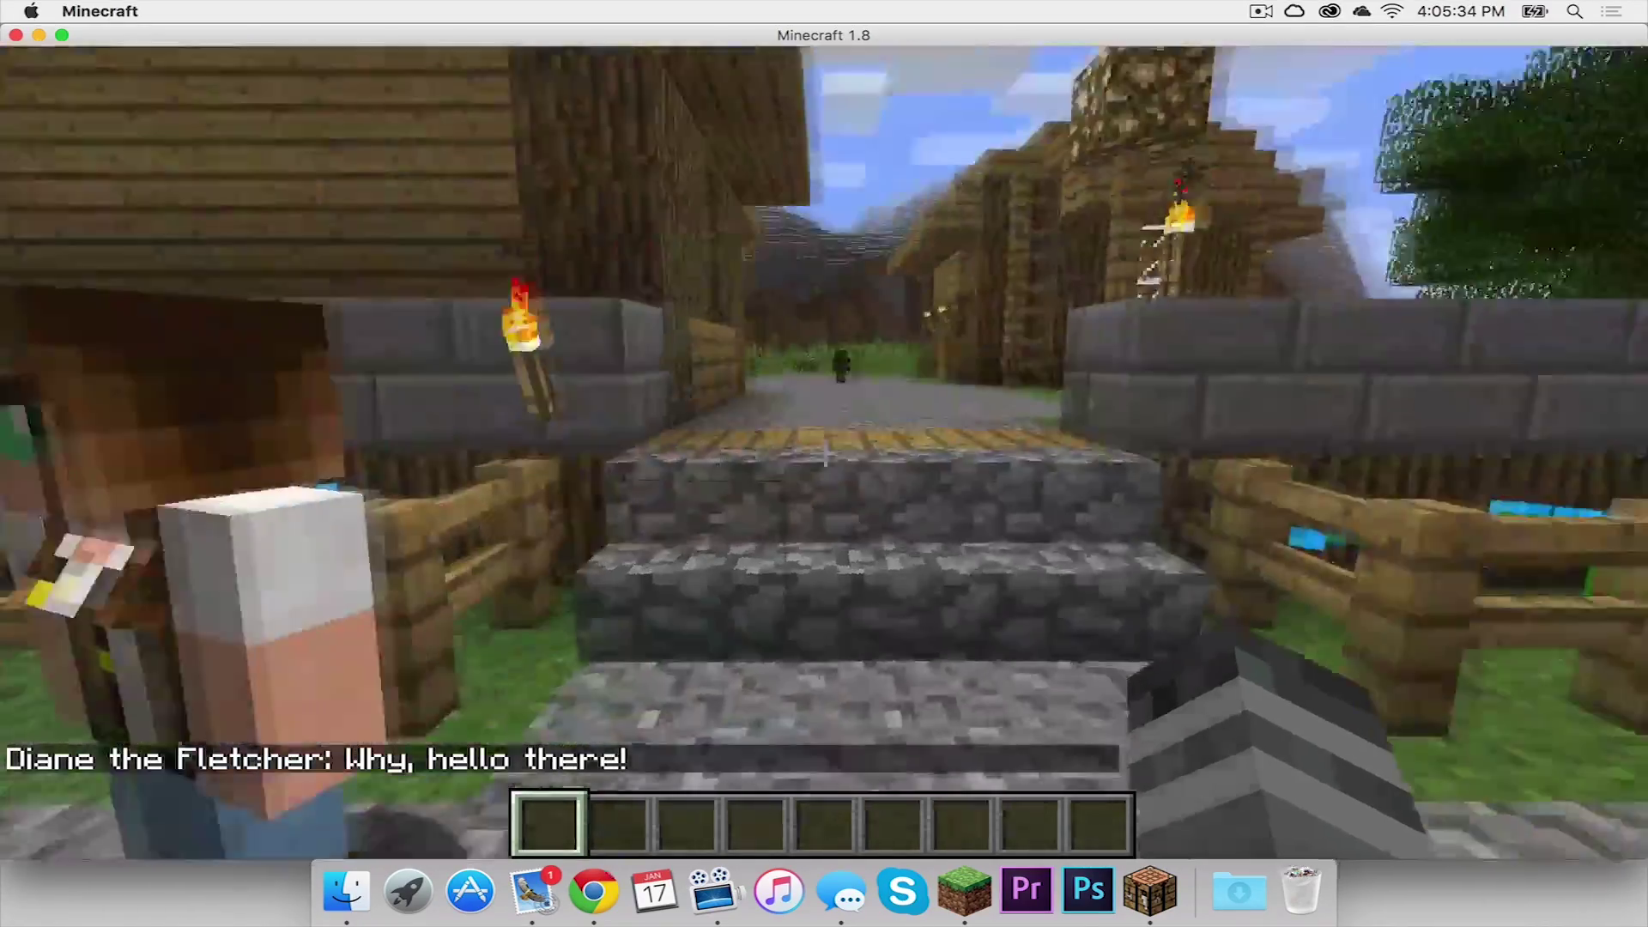
pyautogui.press('e')
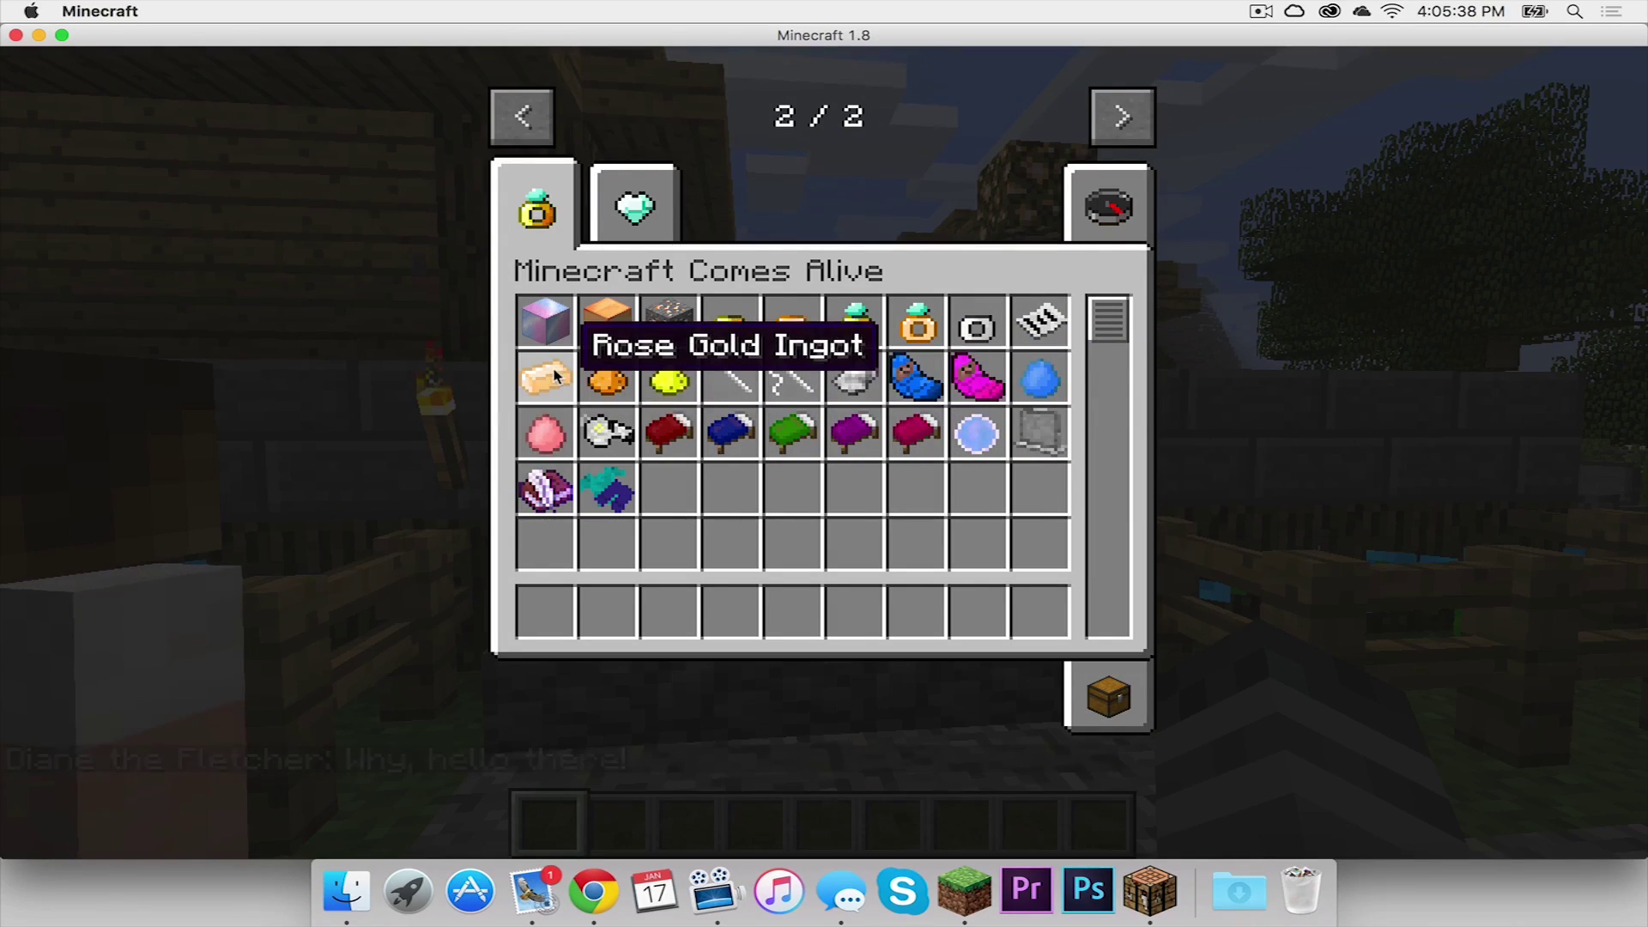
pyautogui.click(635, 206)
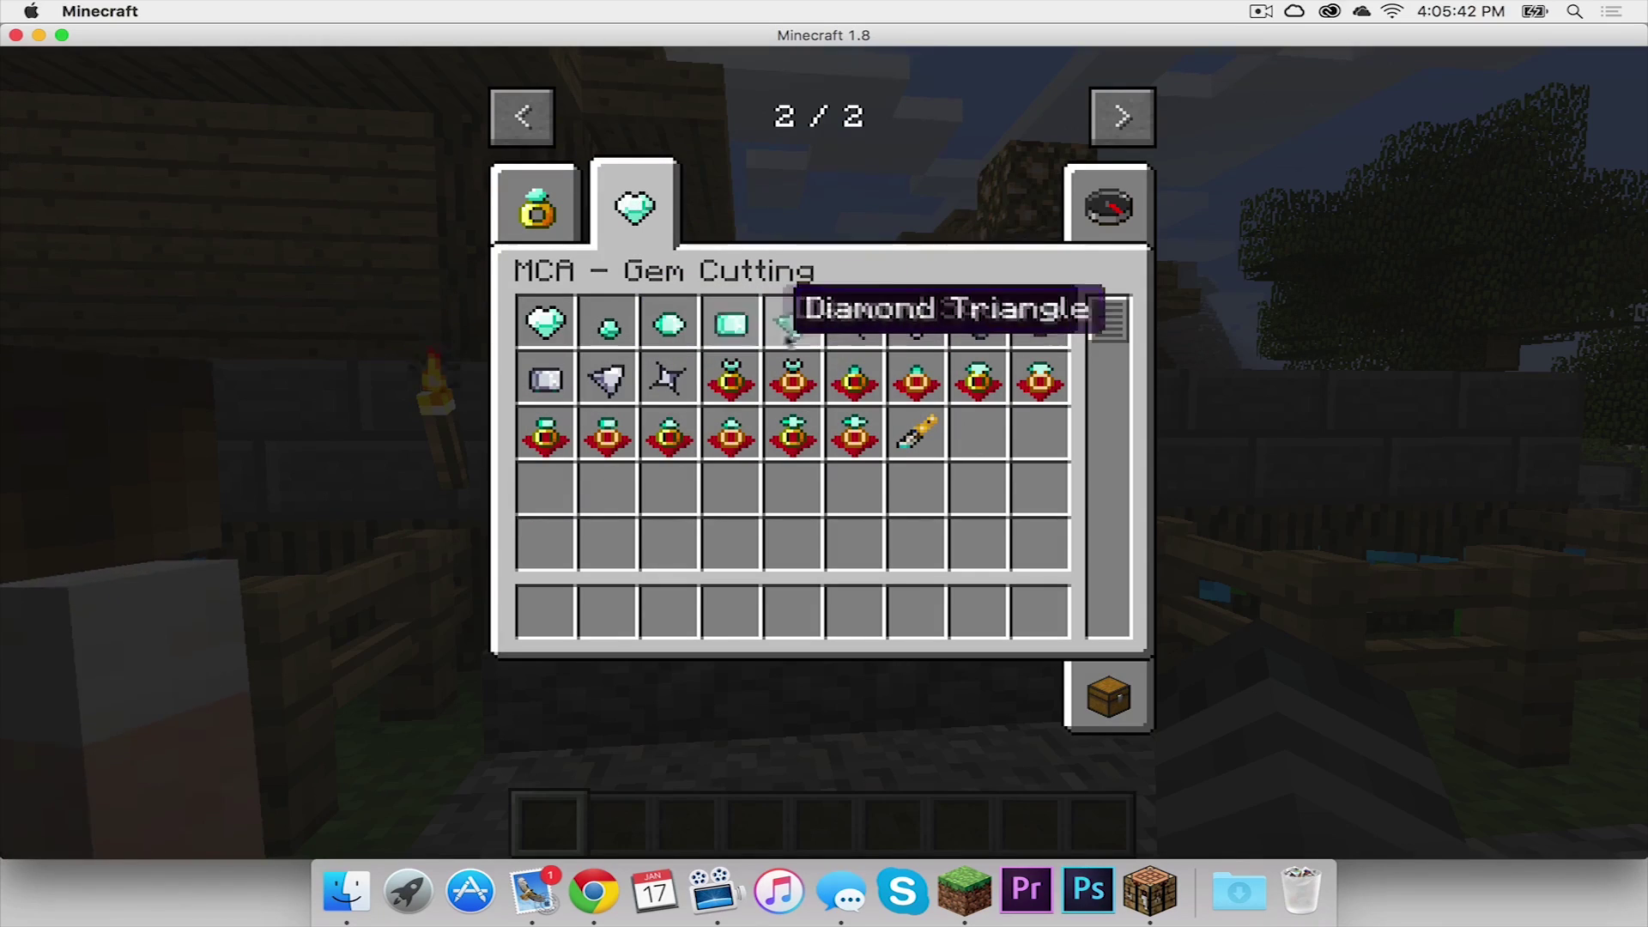